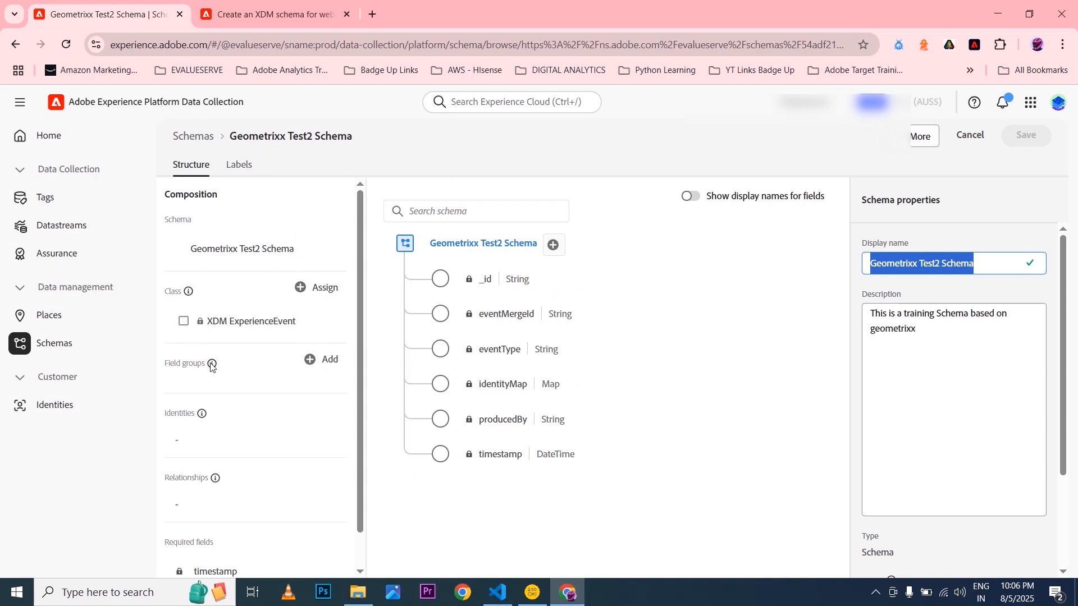
# Start adding field groups to the schema and copy the name "AEP Web SDK ExperienceEvent" from the Experience League tutorial page
pyautogui.click(322, 361)
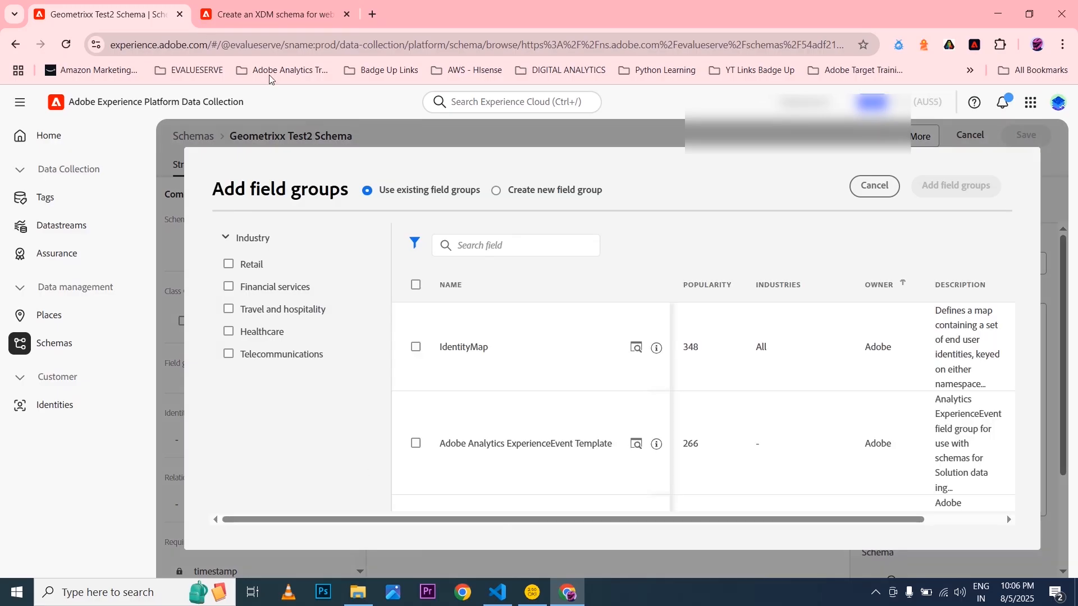
pyautogui.click(263, 14)
pyautogui.scroll(-2, 434, 393)
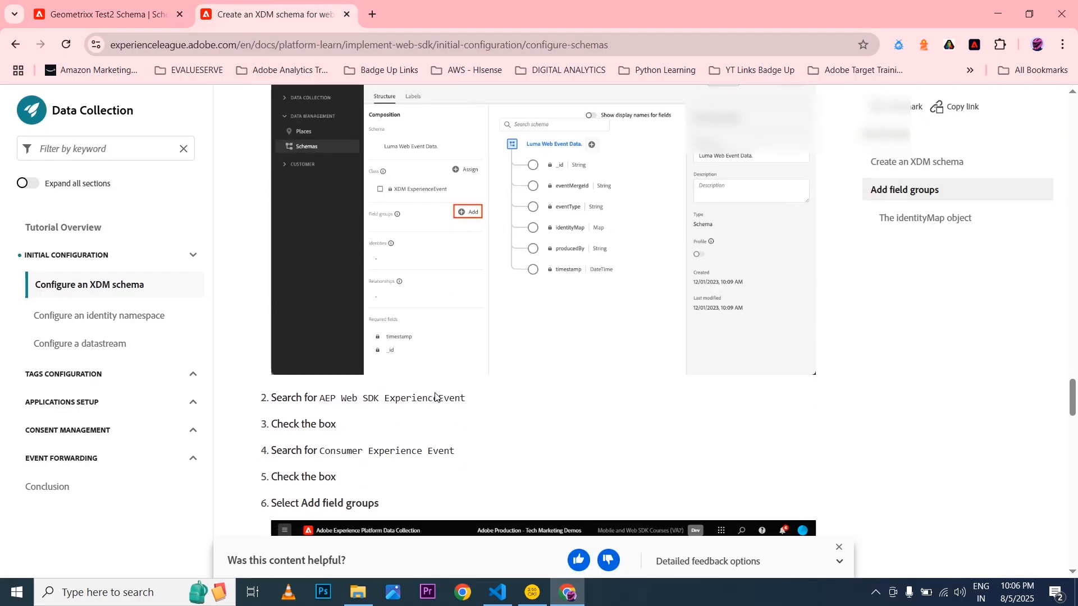
pyautogui.moveTo(275, 404); pyautogui.dragTo(439, 414)
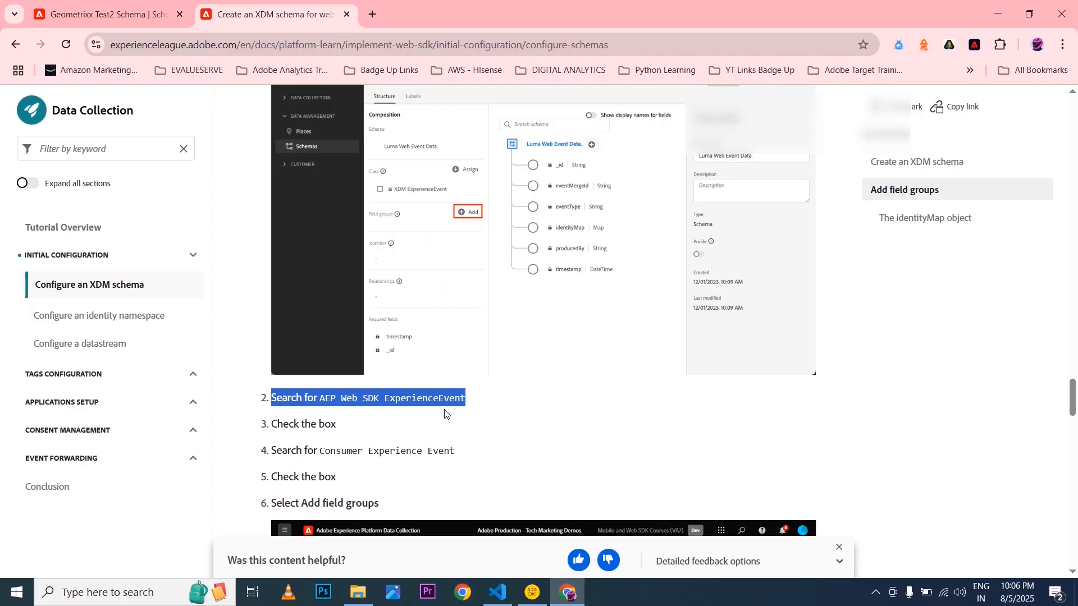
pyautogui.click(406, 424)
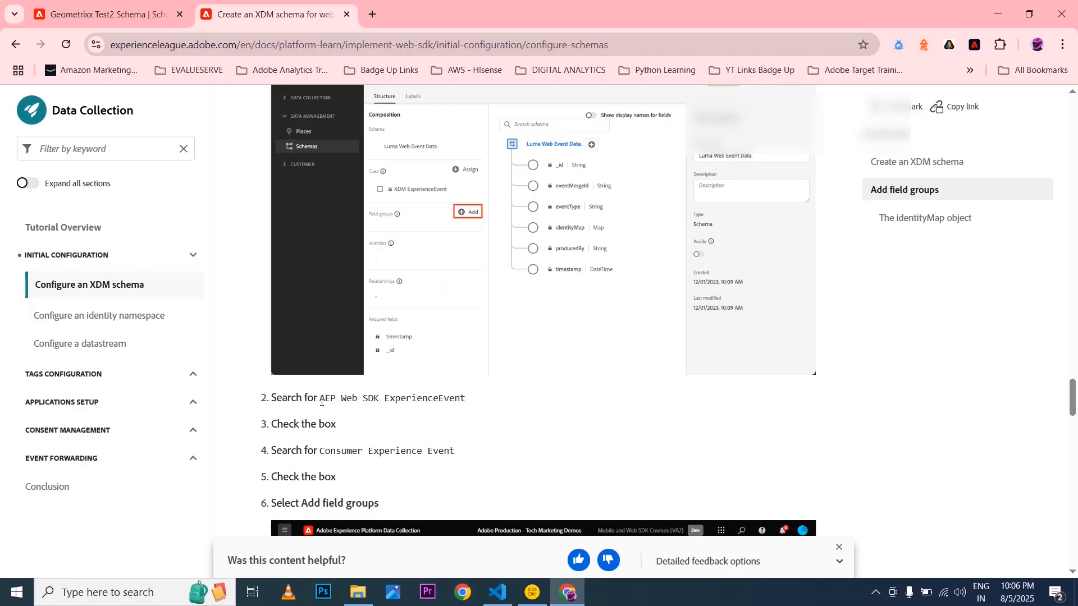
pyautogui.moveTo(322, 399); pyautogui.dragTo(467, 399)
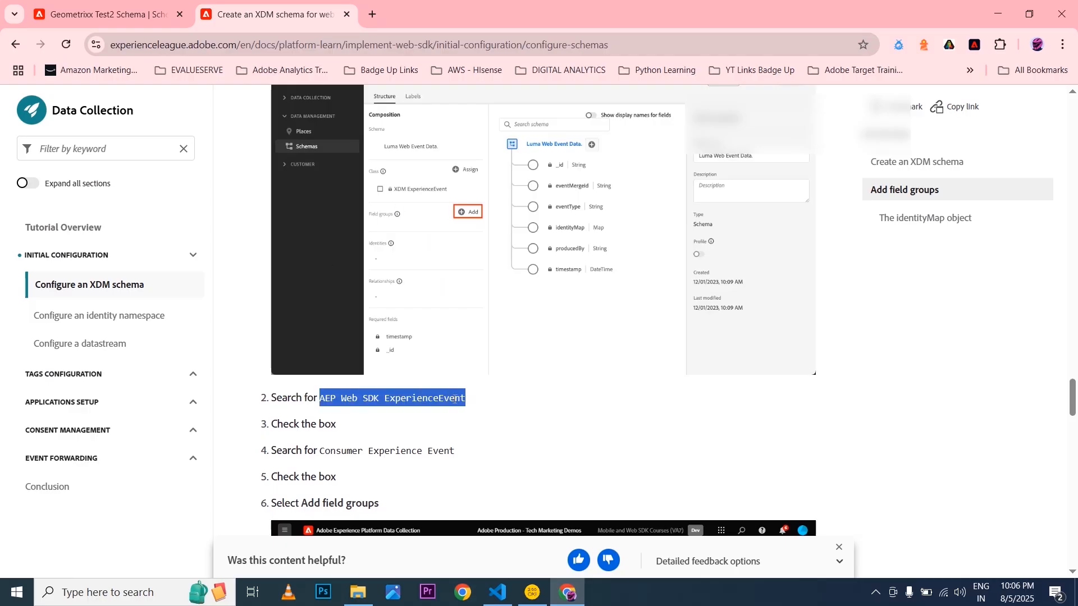
pyautogui.rightClick(456, 400)
pyautogui.click(480, 420)
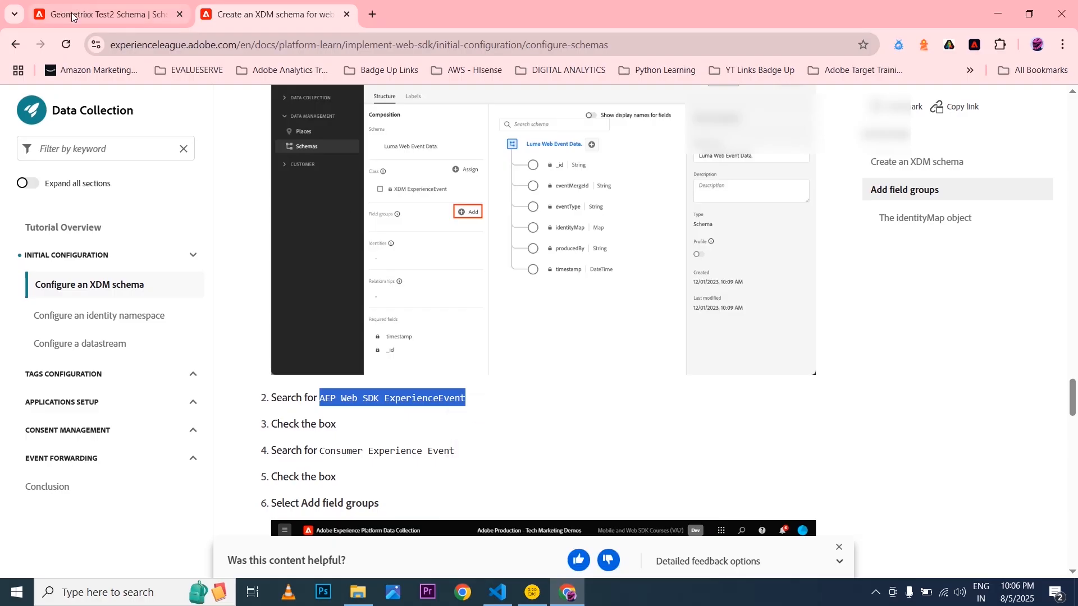
# Back in the schema editor, find the existing AEP Web SDK ExperienceEvent field group and add it to the Geometrixx Test2 Schema
pyautogui.click(107, 14)
pyautogui.click(503, 245)
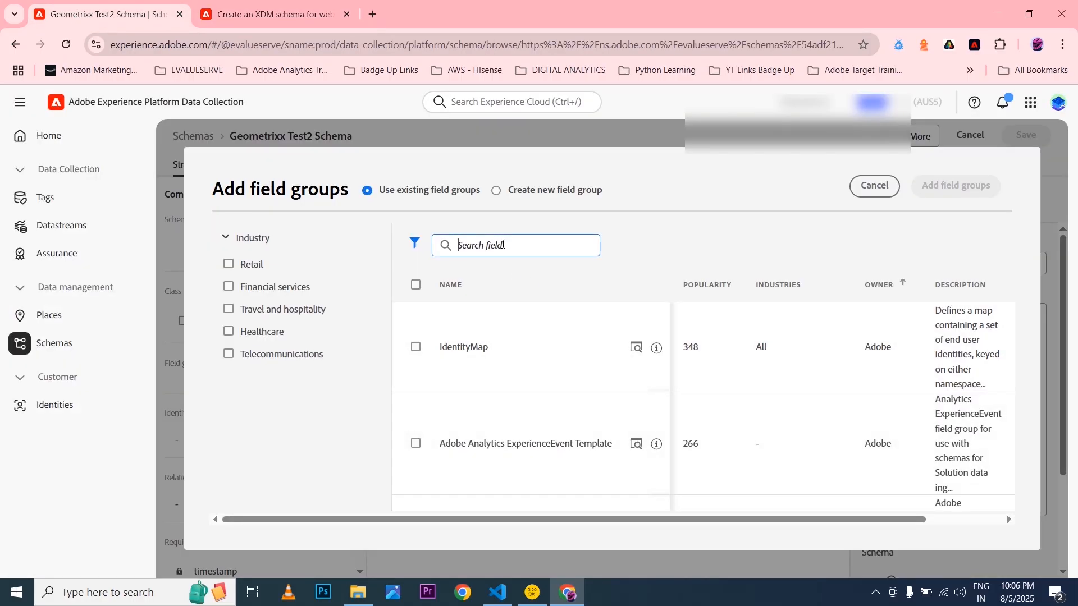
pyautogui.hotkey('ctrl', 'v')
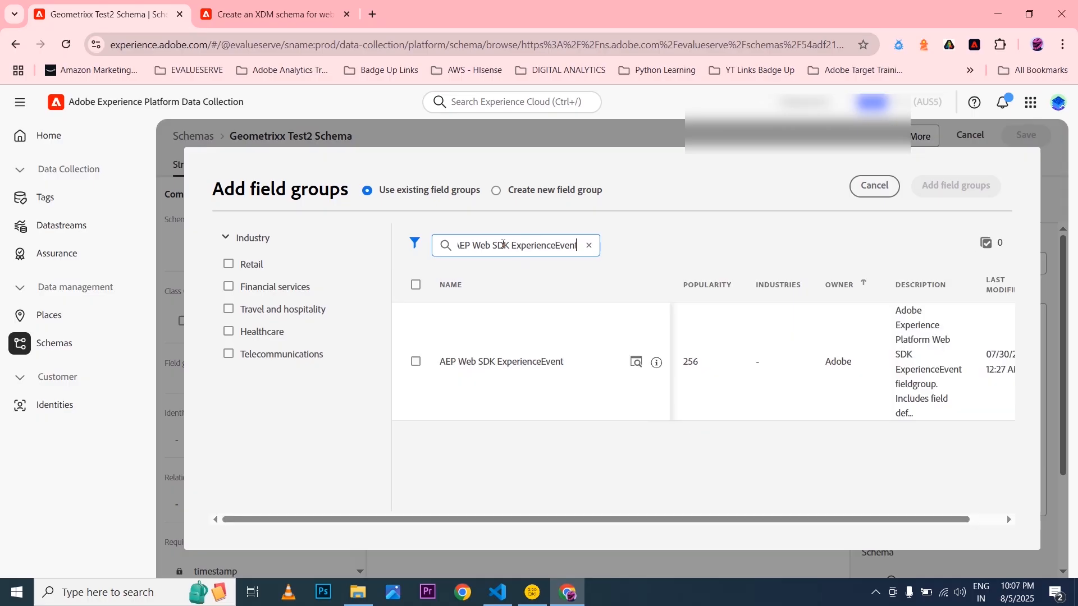
pyautogui.click(415, 361)
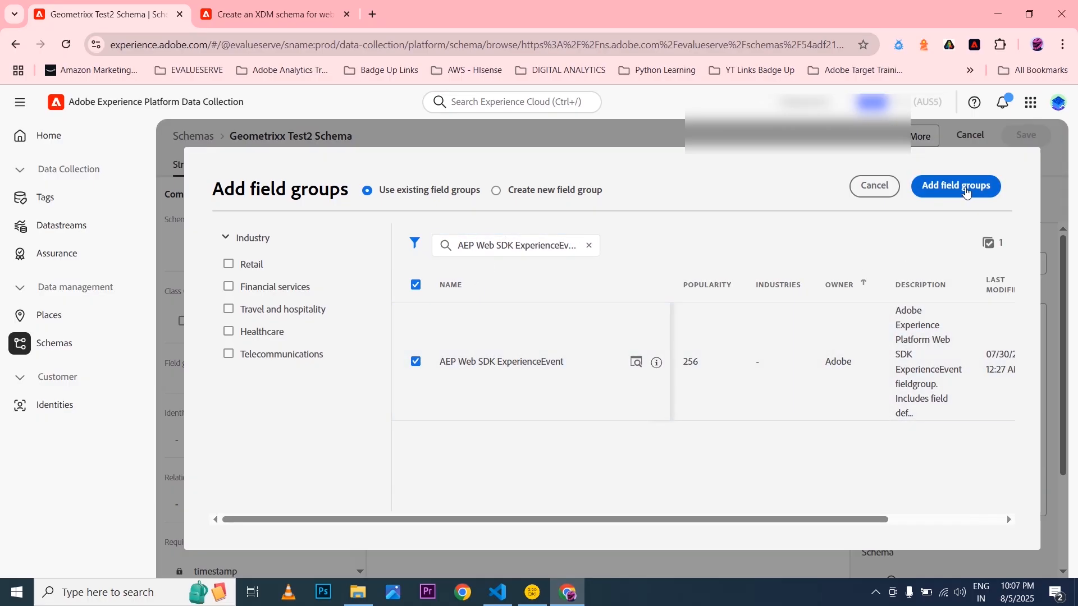
pyautogui.click(967, 191)
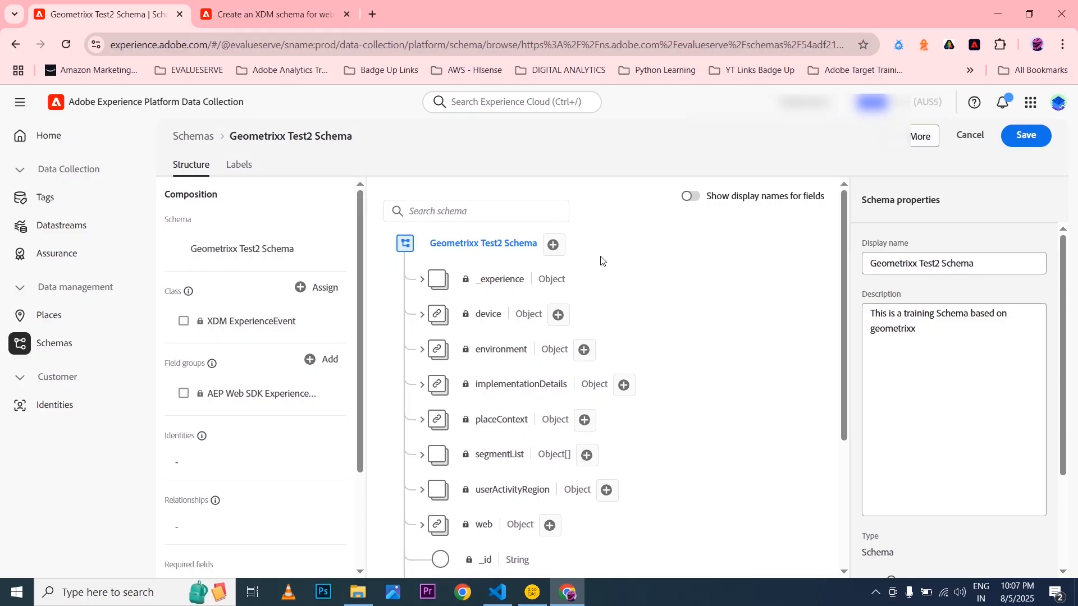
# Review the schema structure and filter it to the fields belonging to the AEP Web SDK ExperienceEvent field group
pyautogui.scroll(-1, 617, 270)
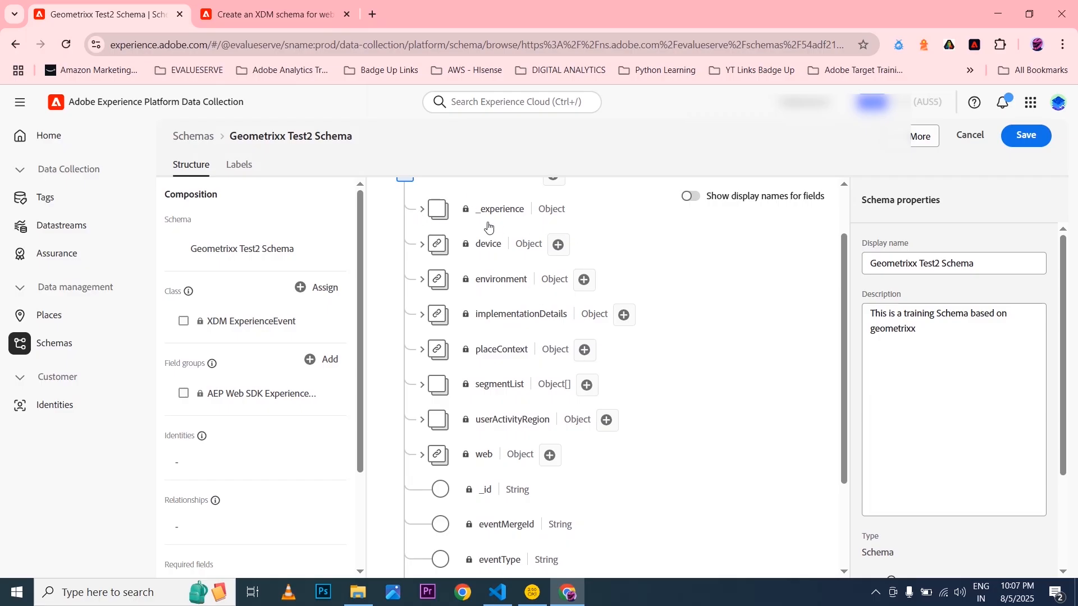
pyautogui.scroll(-2, 490, 288)
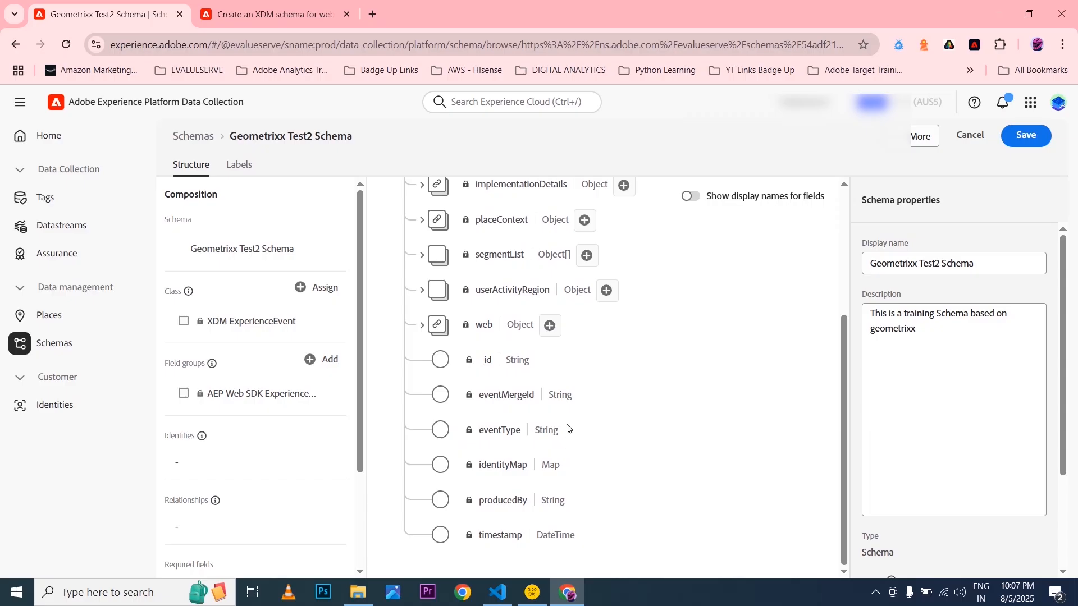
pyautogui.click(184, 393)
pyautogui.click(184, 395)
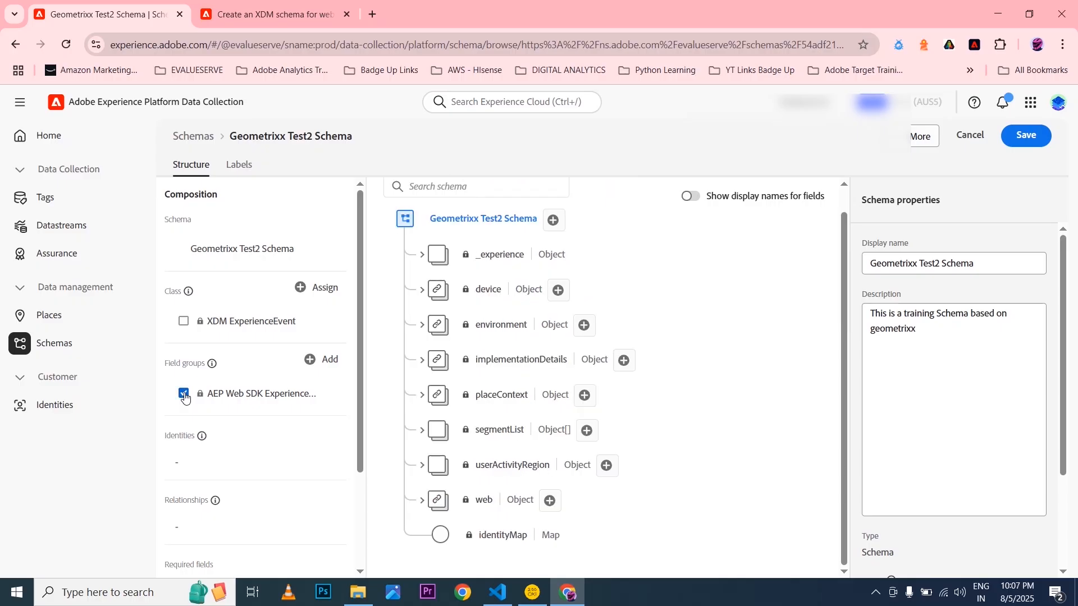
pyautogui.click(184, 395)
pyautogui.click(184, 394)
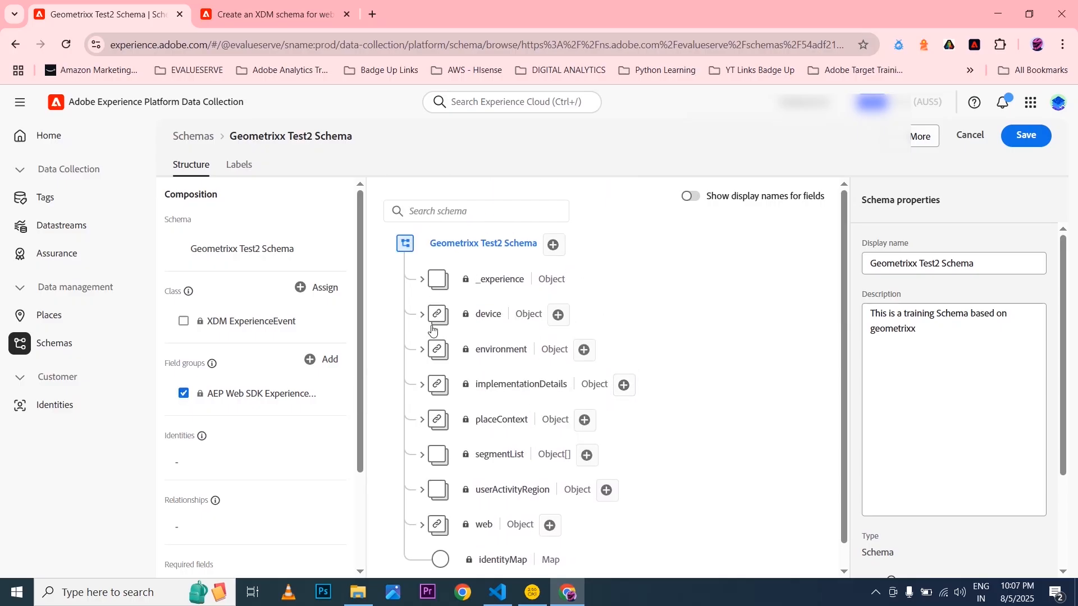
pyautogui.scroll(-1, 471, 277)
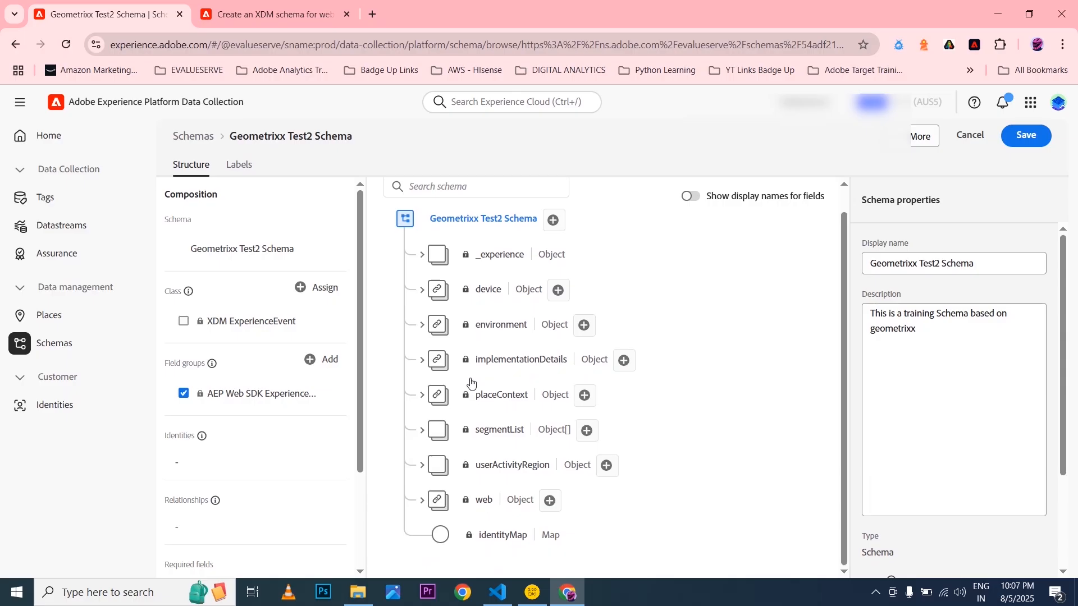
# Expand the _experience, device and environment objects to examine their fields, and clear the field group filter
pyautogui.click(421, 255)
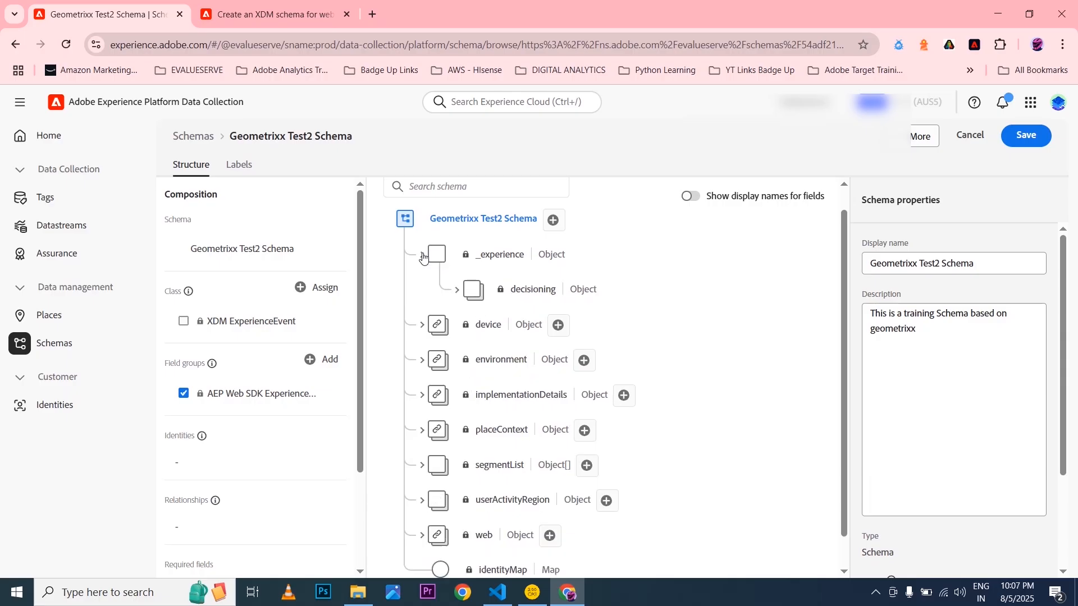
pyautogui.click(421, 325)
pyautogui.scroll(-5, 432, 386)
pyautogui.scroll(-4, 431, 386)
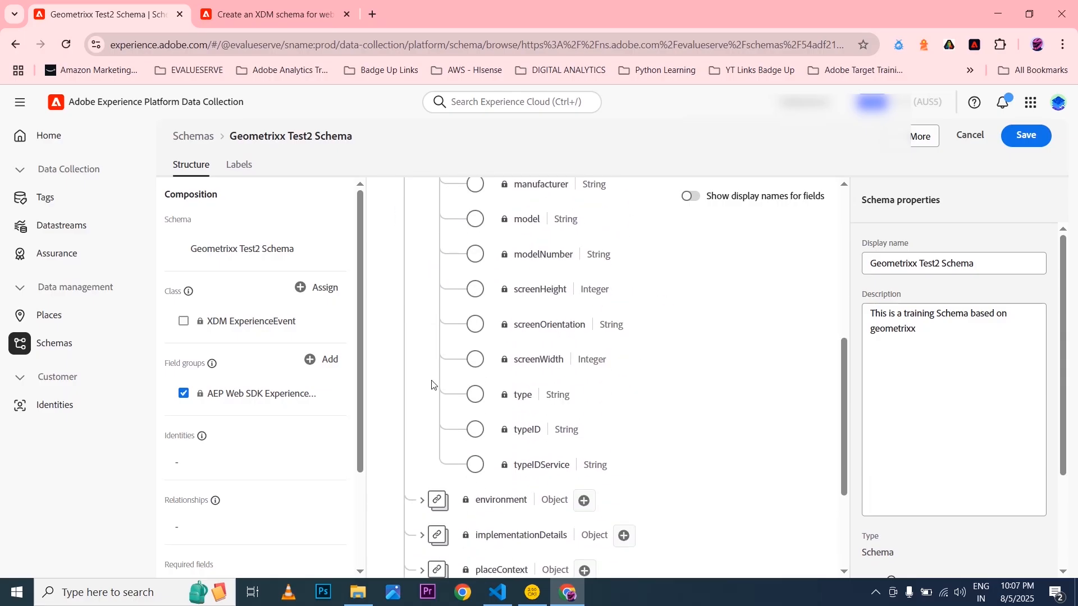
pyautogui.click(422, 330)
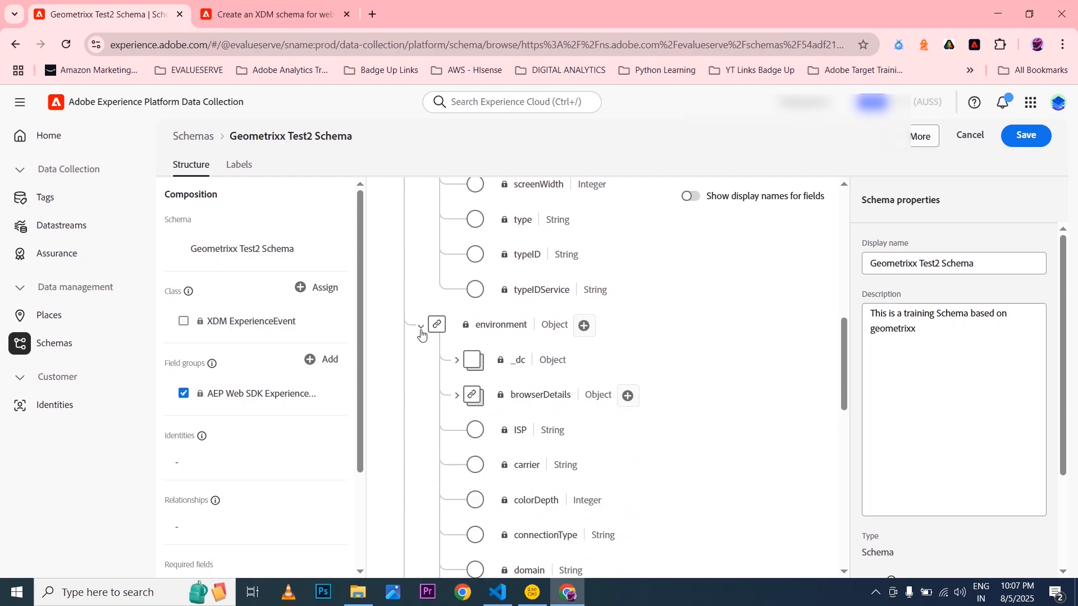
pyautogui.scroll(-5, 421, 336)
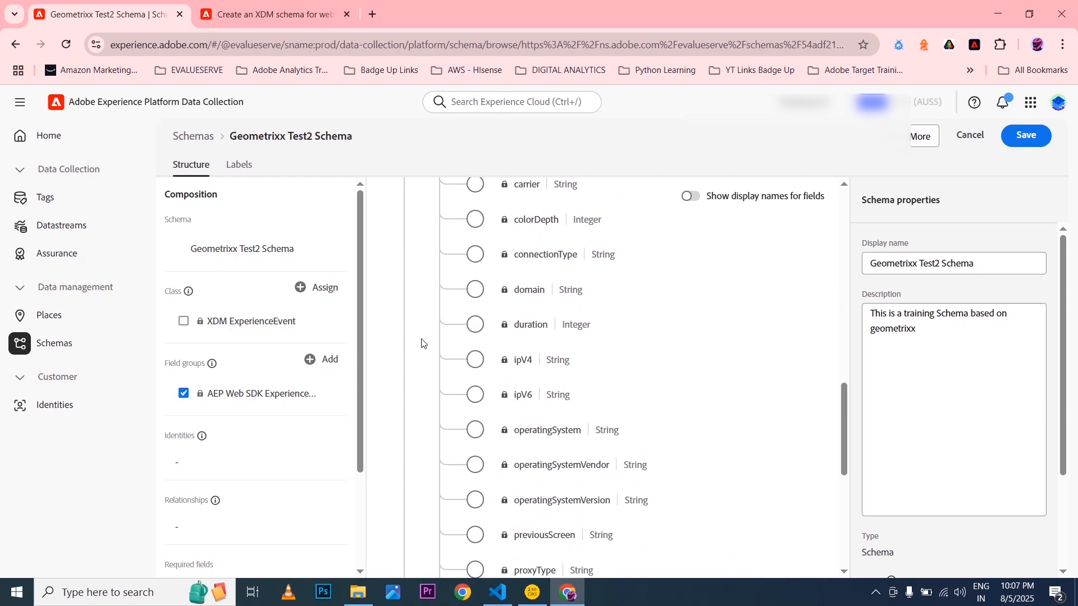
pyautogui.click(185, 396)
# Return to the tutorial page and copy the field group name "Consumer Experience Event" from the instructions
pyautogui.click(275, 14)
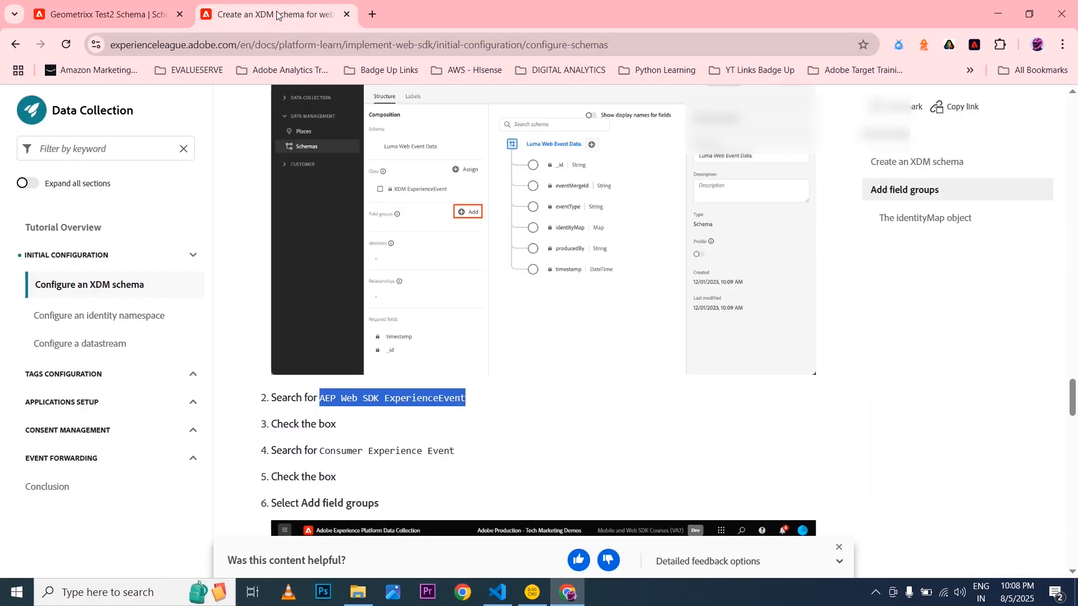
pyautogui.scroll(-3, 447, 333)
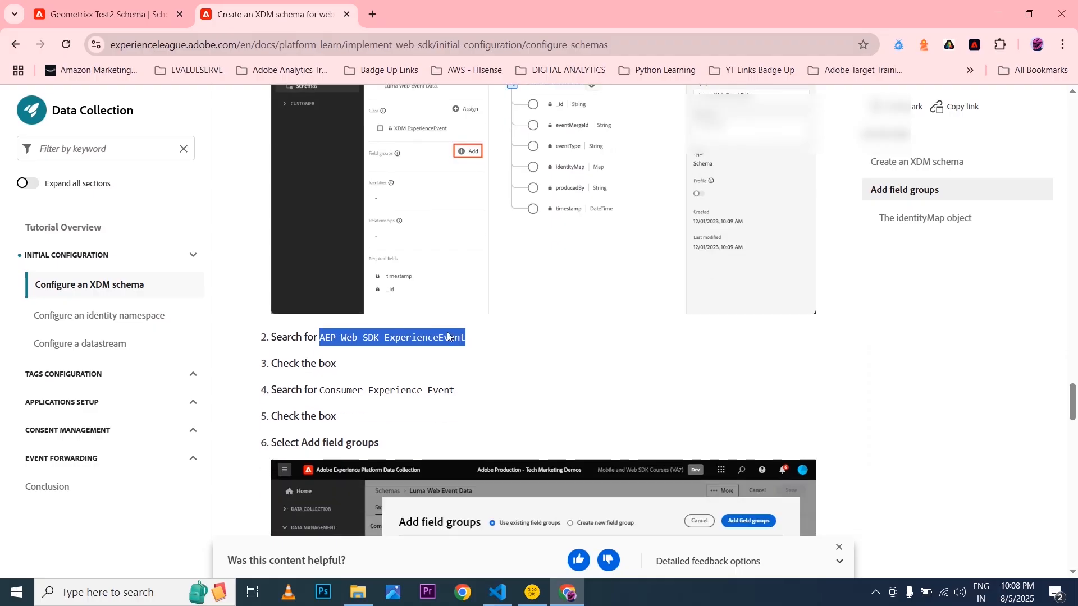
pyautogui.click(275, 188)
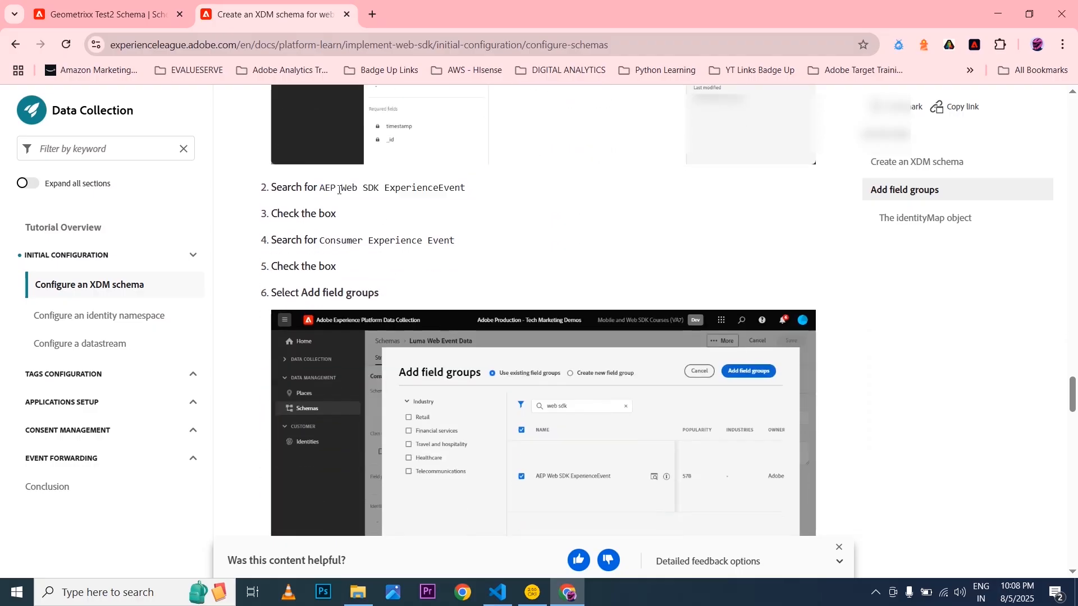
pyautogui.moveTo(278, 213); pyautogui.dragTo(330, 229)
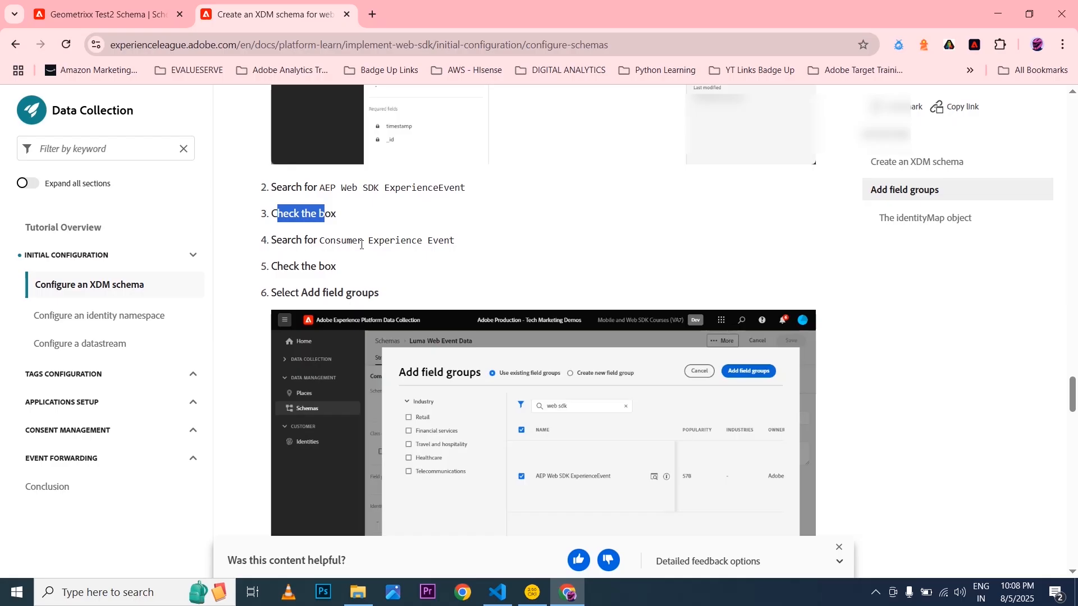
pyautogui.moveTo(321, 241); pyautogui.dragTo(455, 246)
pyautogui.rightClick(442, 246)
pyautogui.click(459, 263)
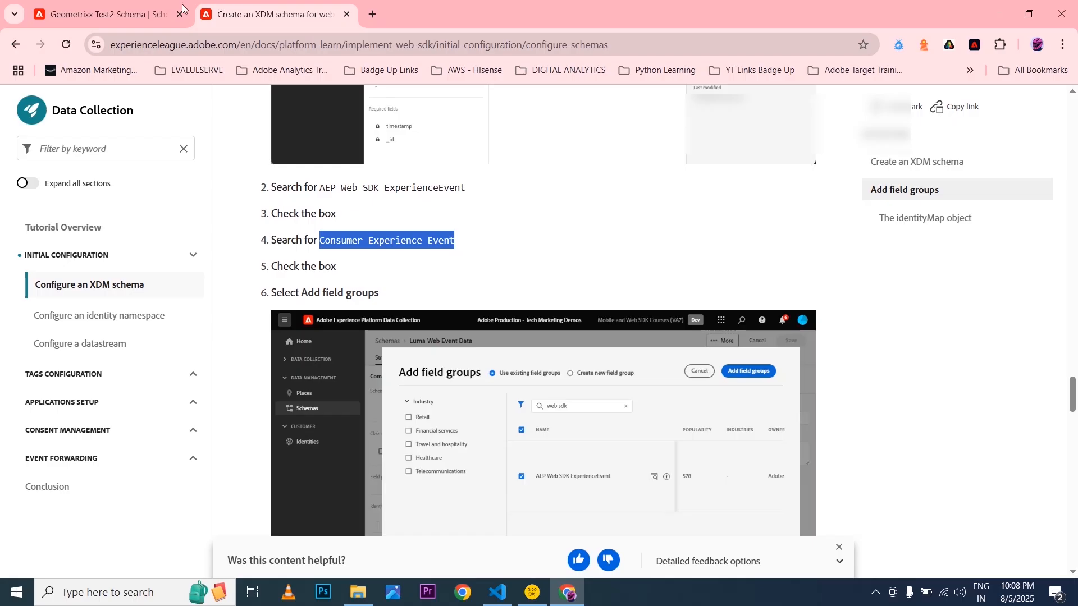
# In the schema editor, find the existing Consumer Experience Event field group and add it to the Geometrixx Test2 Schema
pyautogui.click(138, 15)
pyautogui.scroll(10, 591, 343)
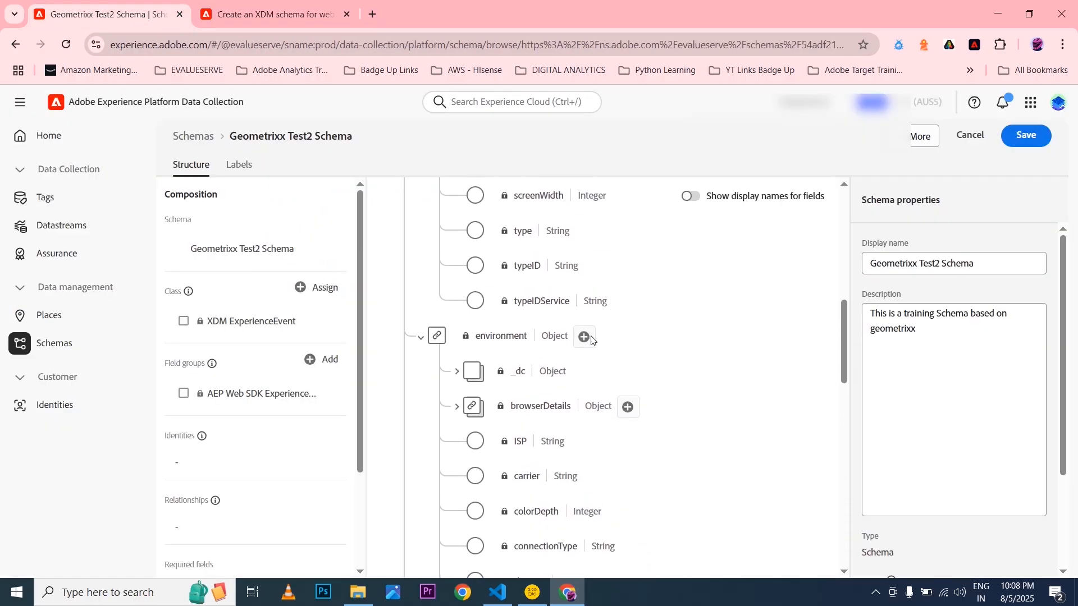
pyautogui.click(331, 360)
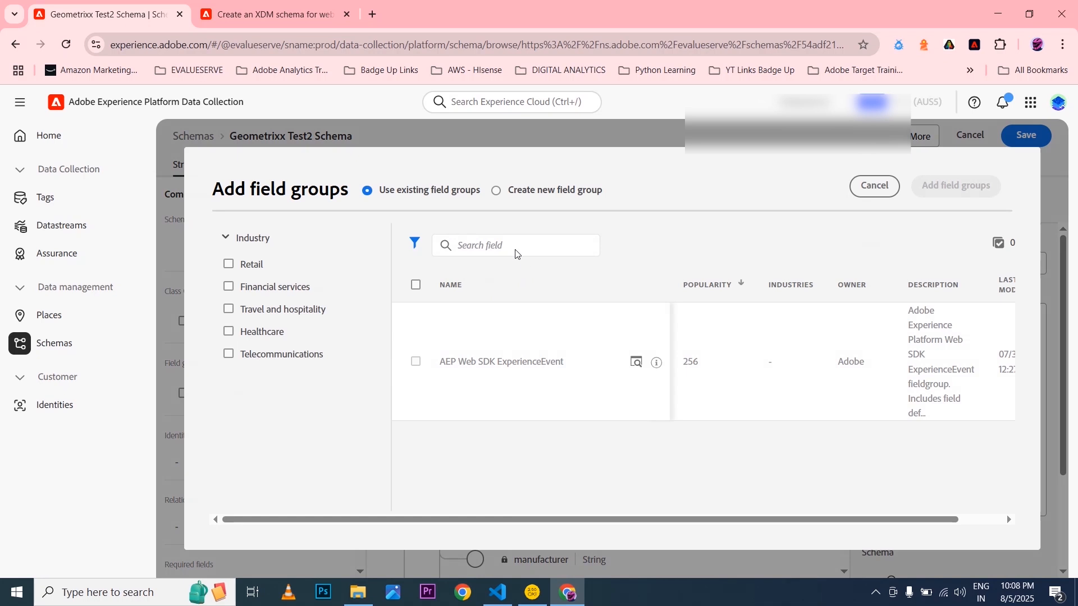
pyautogui.click(512, 241)
pyautogui.hotkey('ctrl', 'v')
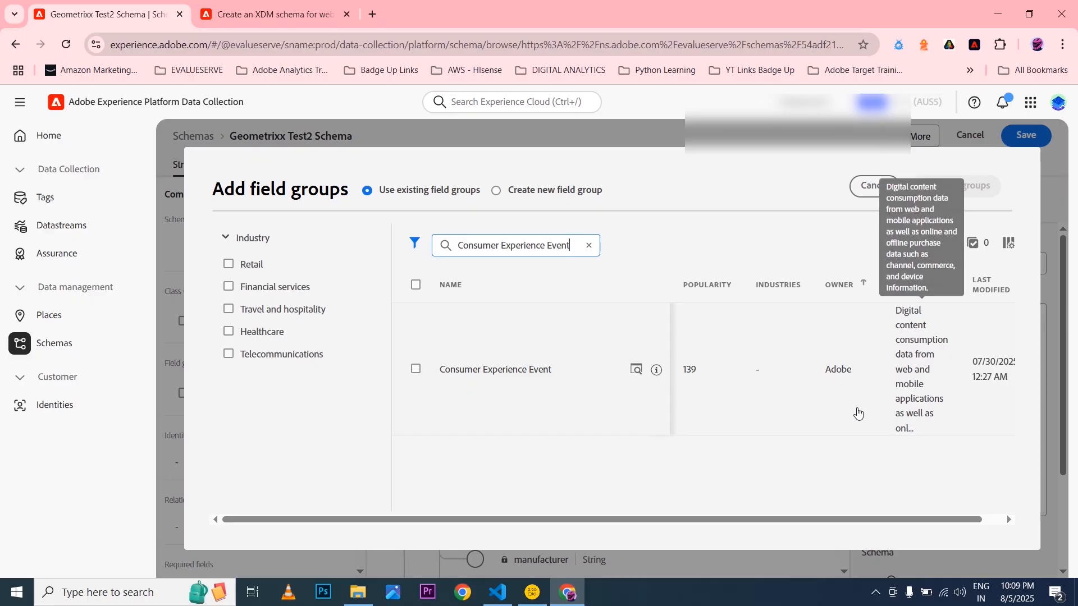
pyautogui.moveTo(731, 520); pyautogui.dragTo(832, 520)
pyautogui.click(415, 369)
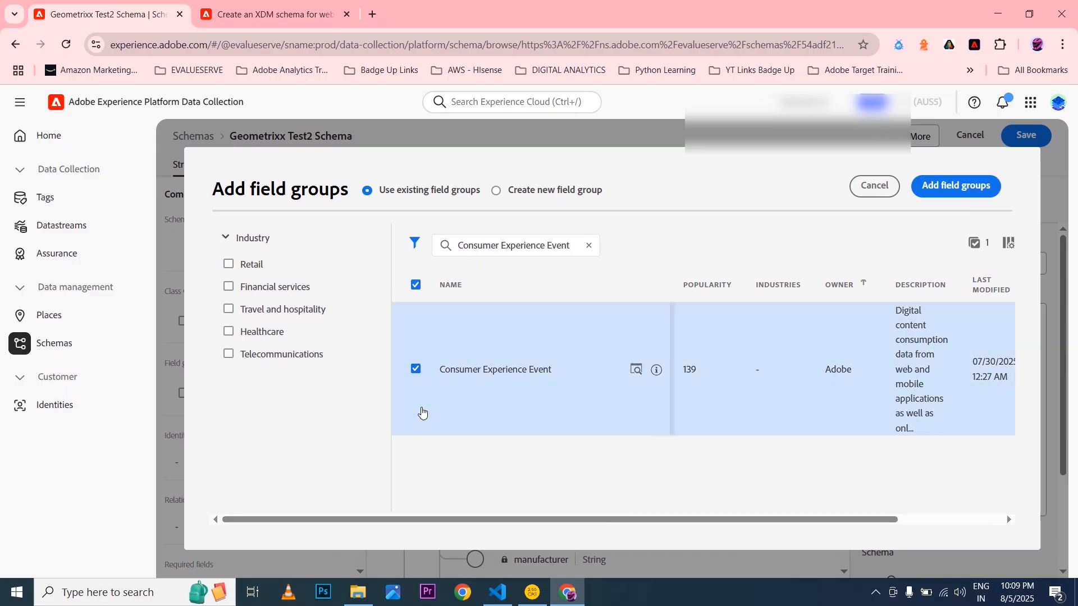
pyautogui.click(977, 195)
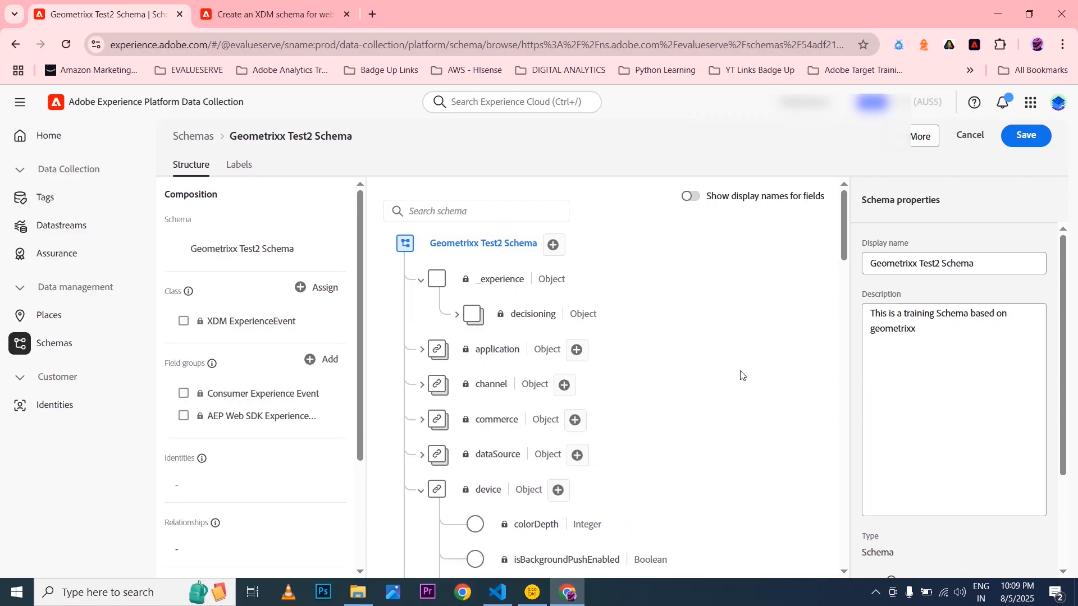
# Collapse the device and environment objects and review all top-level fields of the combined schema structure
pyautogui.scroll(-14, 742, 375)
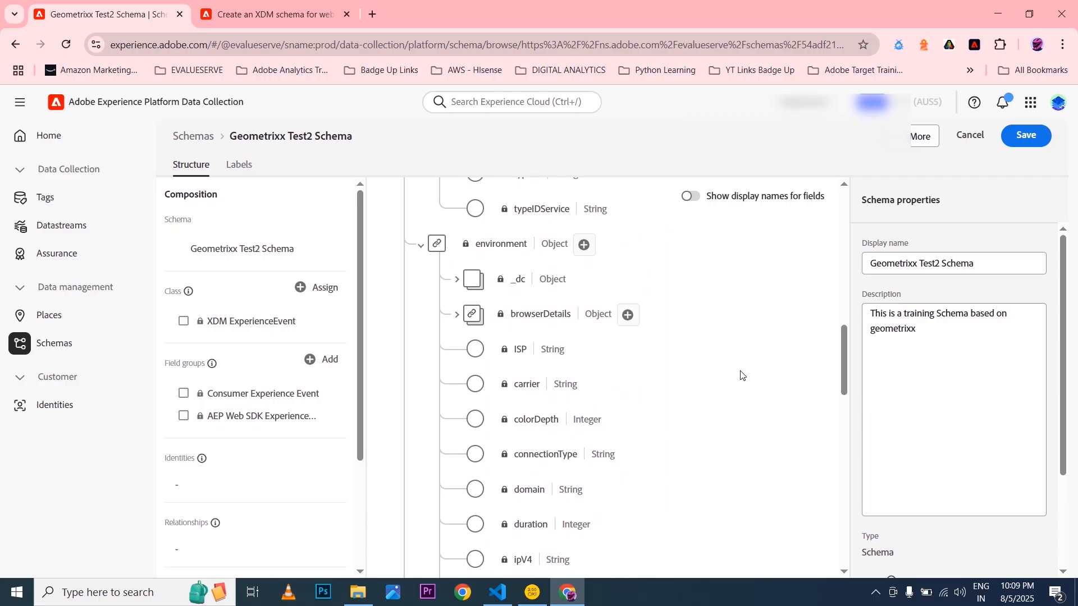
pyautogui.scroll(10, 742, 375)
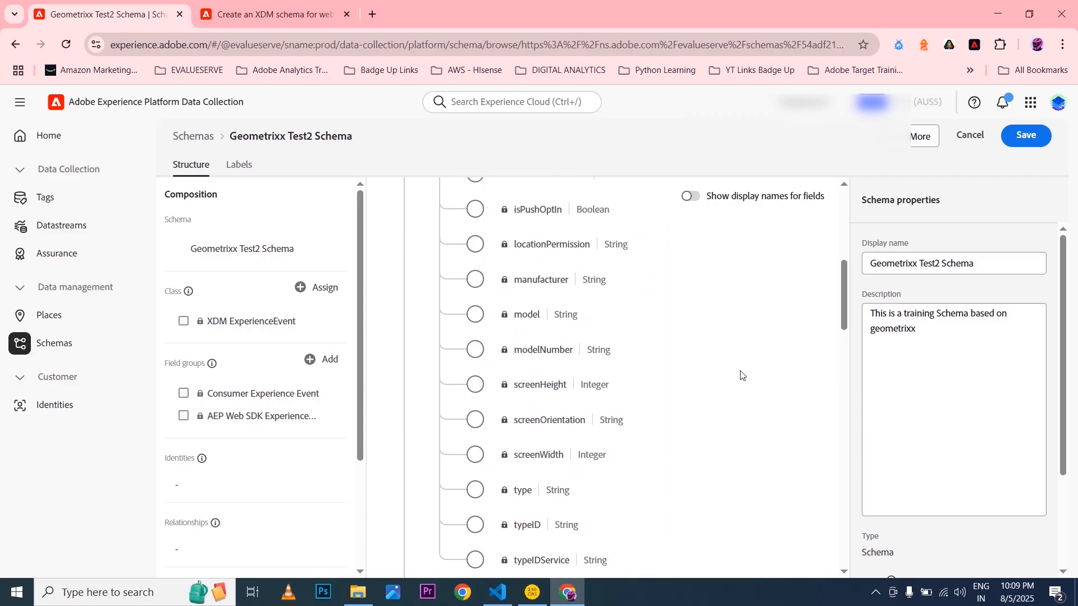
pyautogui.click(435, 283)
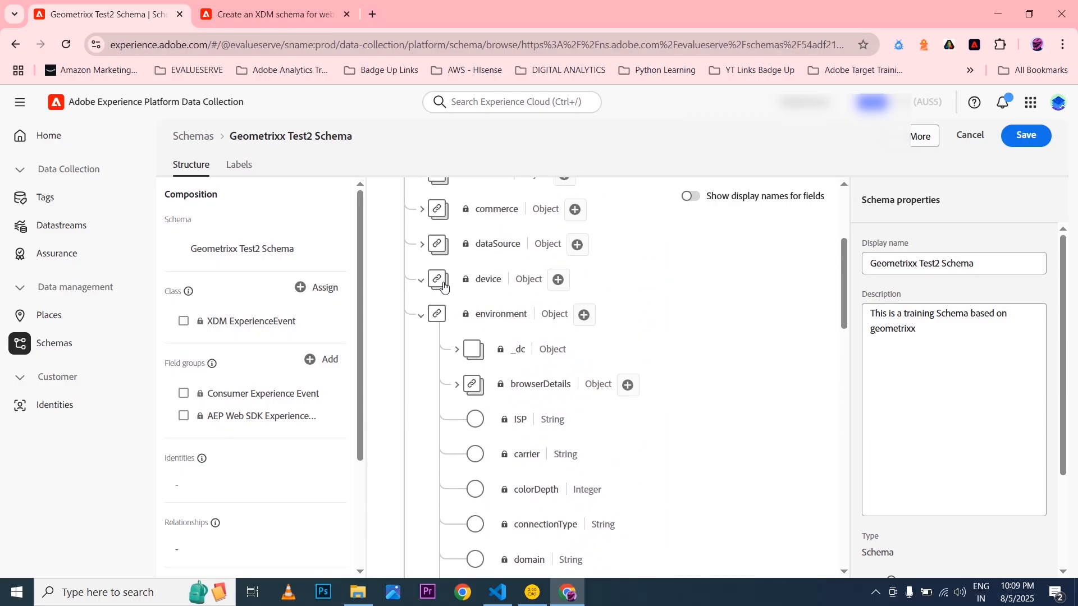
pyautogui.click(445, 321)
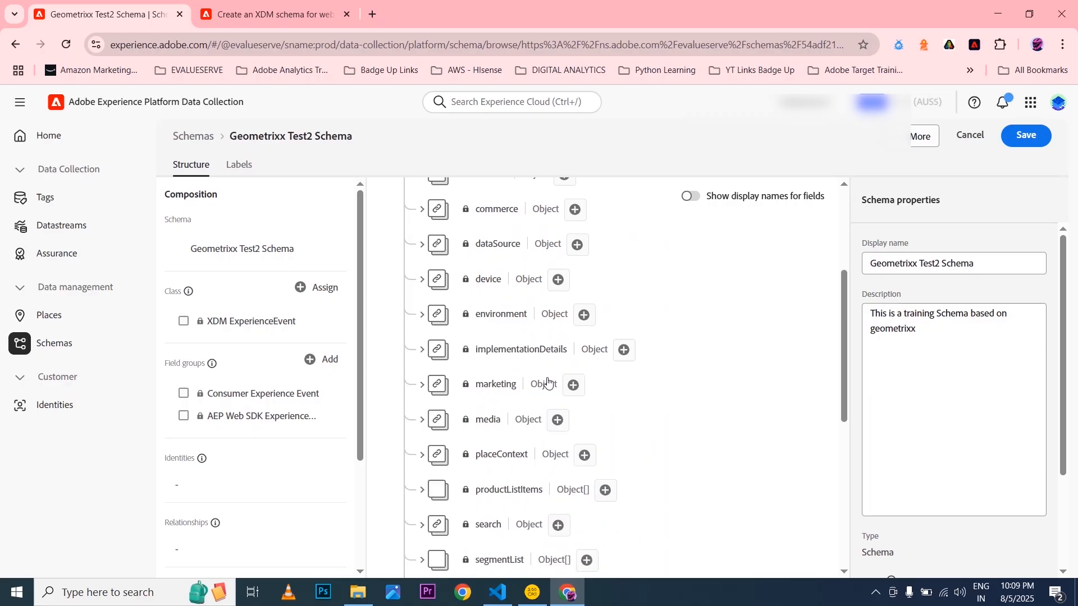
pyautogui.scroll(-3, 553, 381)
pyautogui.scroll(-4, 553, 382)
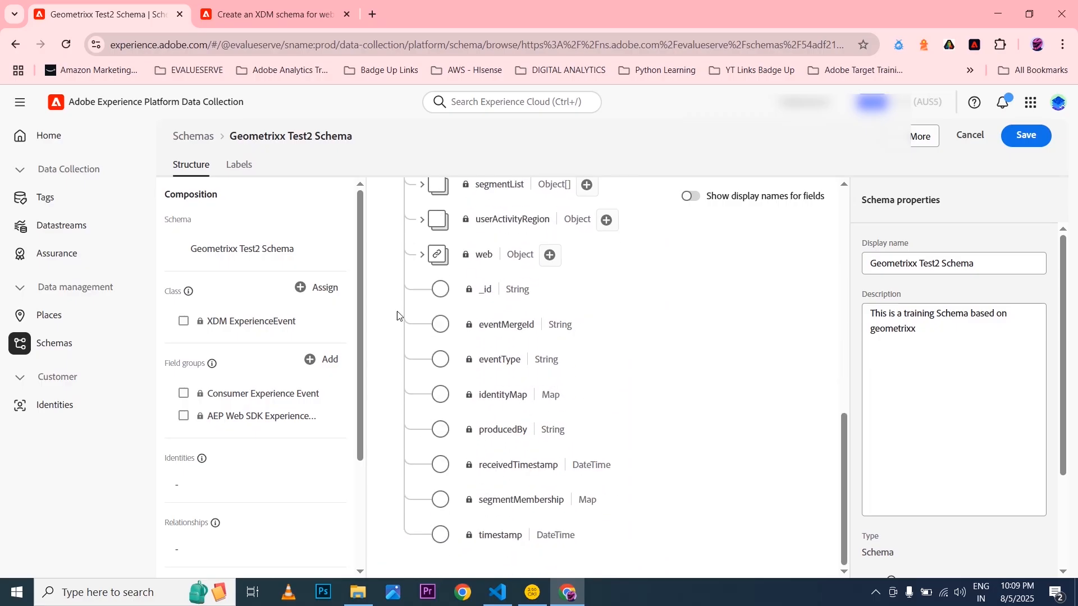
pyautogui.scroll(8, 556, 501)
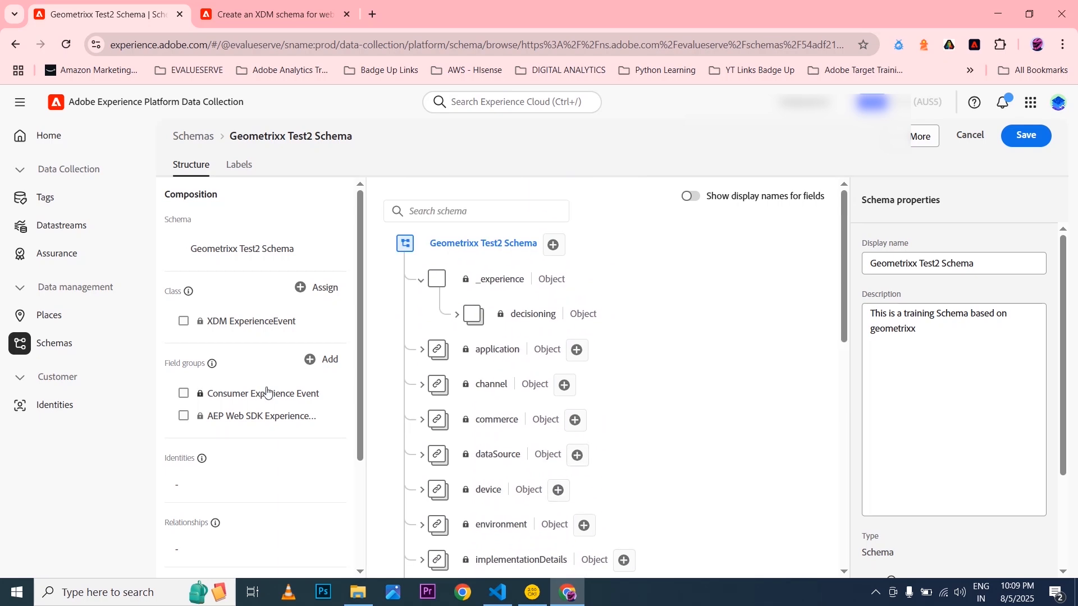
# Filter the schema structure by the Consumer Experience Event field group, examine the fields it contributes, and clear the filter
pyautogui.click(184, 394)
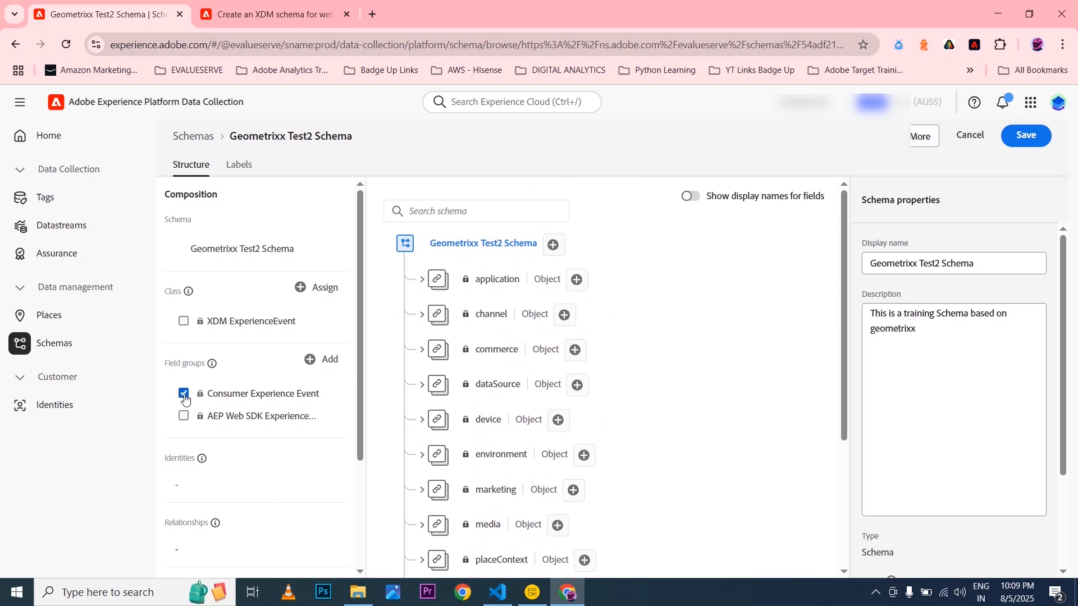
pyautogui.scroll(-3, 547, 397)
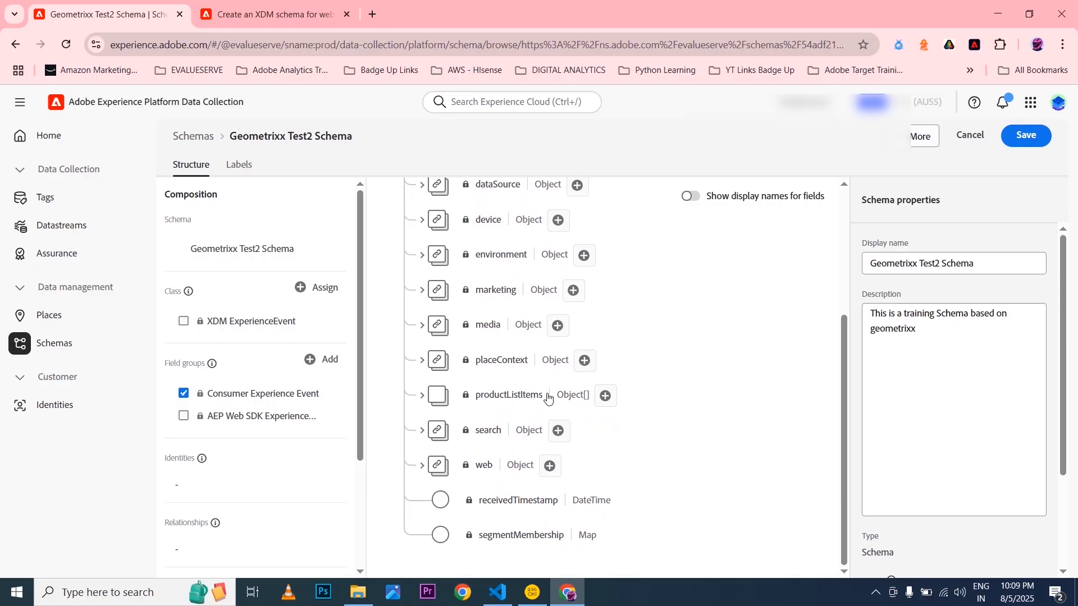
pyautogui.scroll(3, 545, 399)
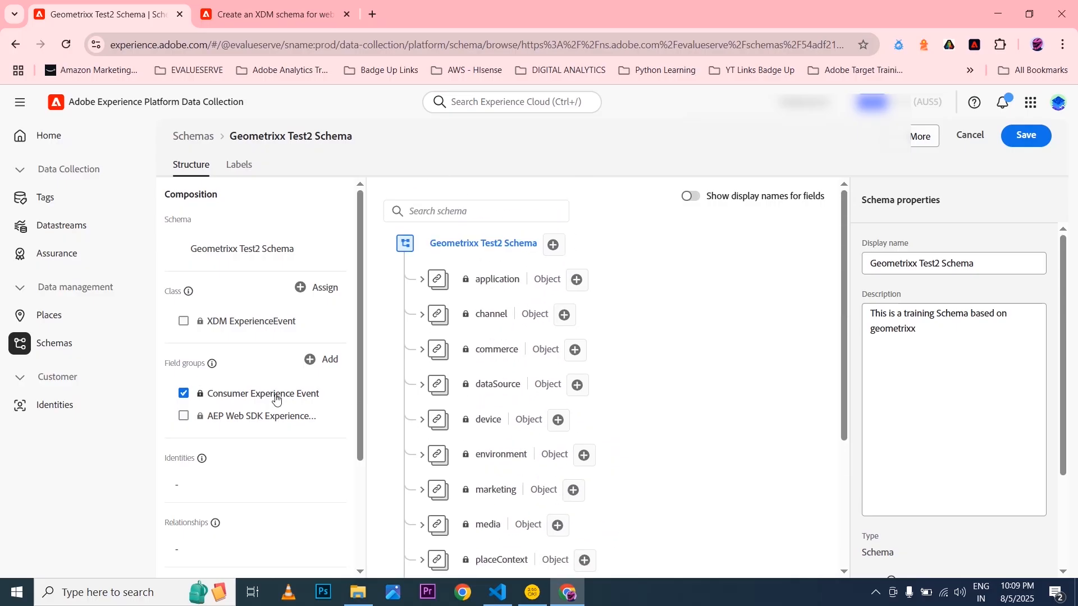
pyautogui.click(184, 394)
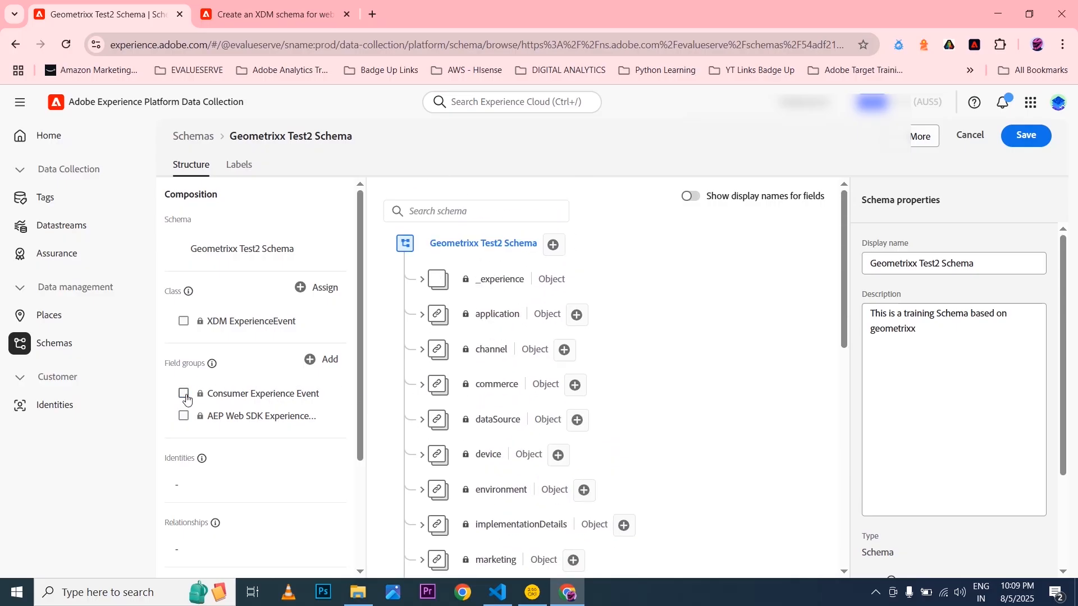
pyautogui.click(185, 393)
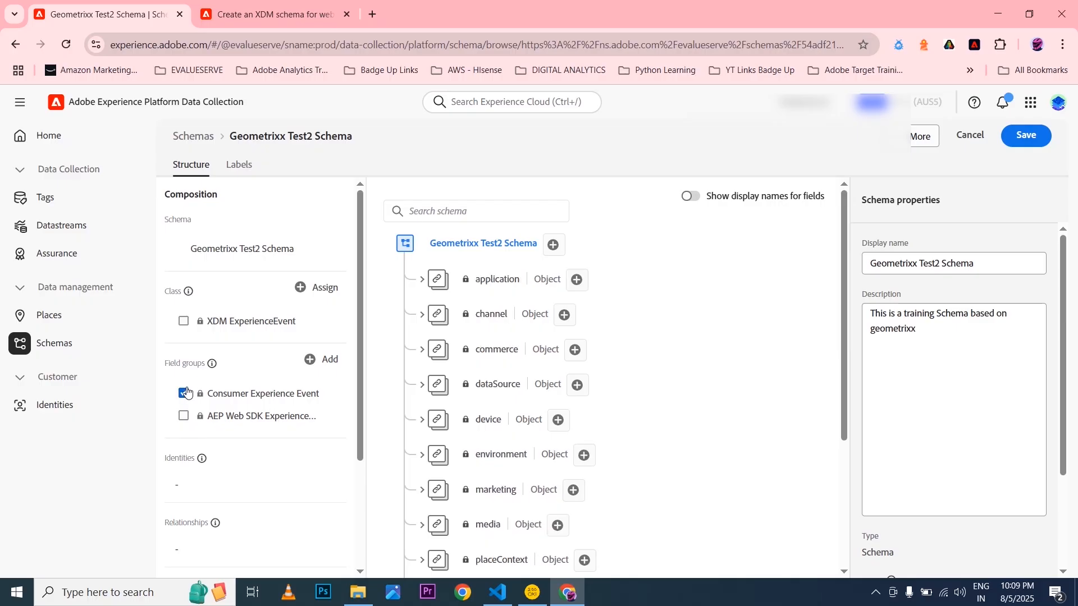
pyautogui.click(186, 393)
pyautogui.click(185, 393)
pyautogui.click(183, 393)
# Filter the structure by AEP Web SDK ExperienceEvent, compare its fields with Consumer Experience Event and with both groups combined, and clear the filters
pyautogui.click(183, 416)
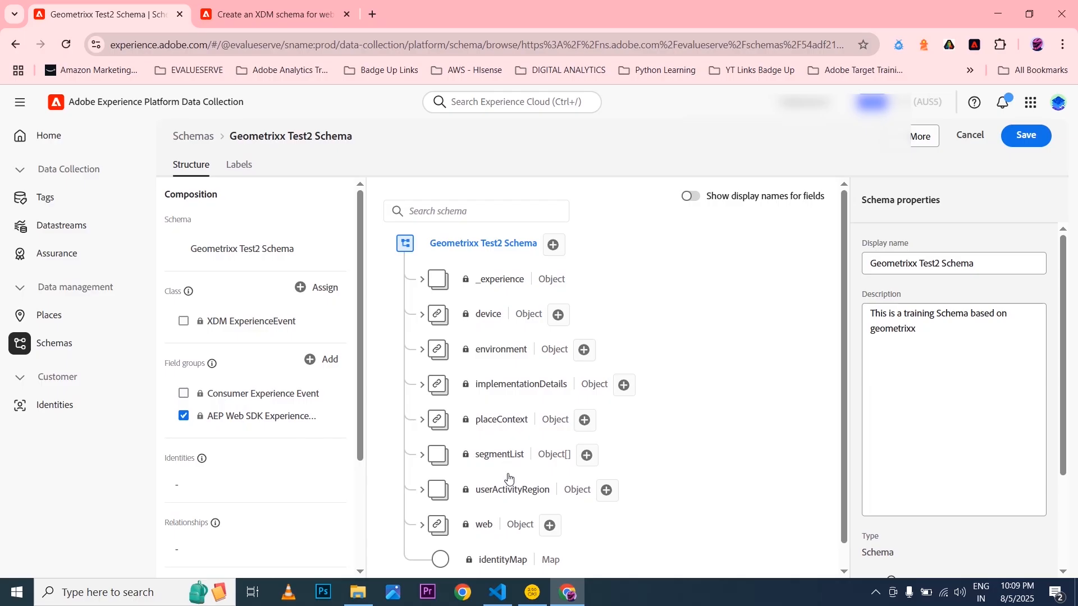
pyautogui.scroll(-1, 505, 488)
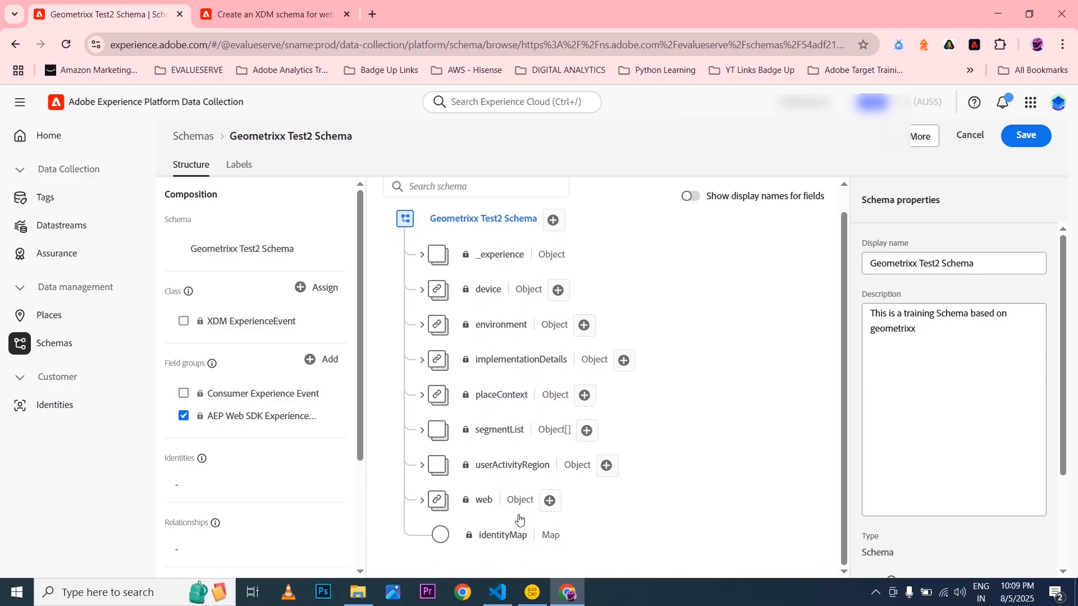
pyautogui.click(183, 393)
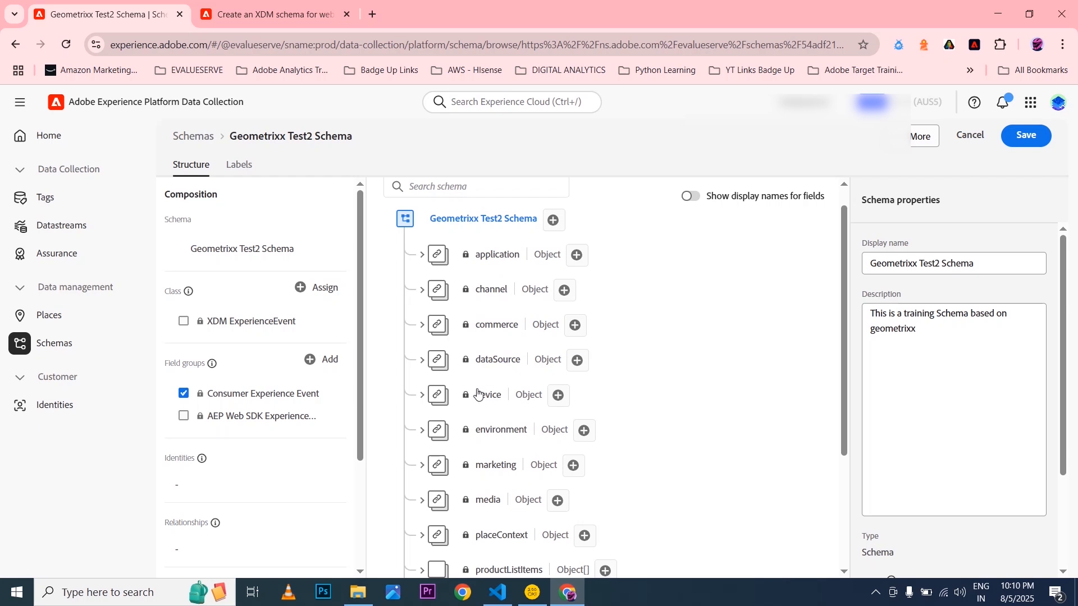
pyautogui.click(185, 417)
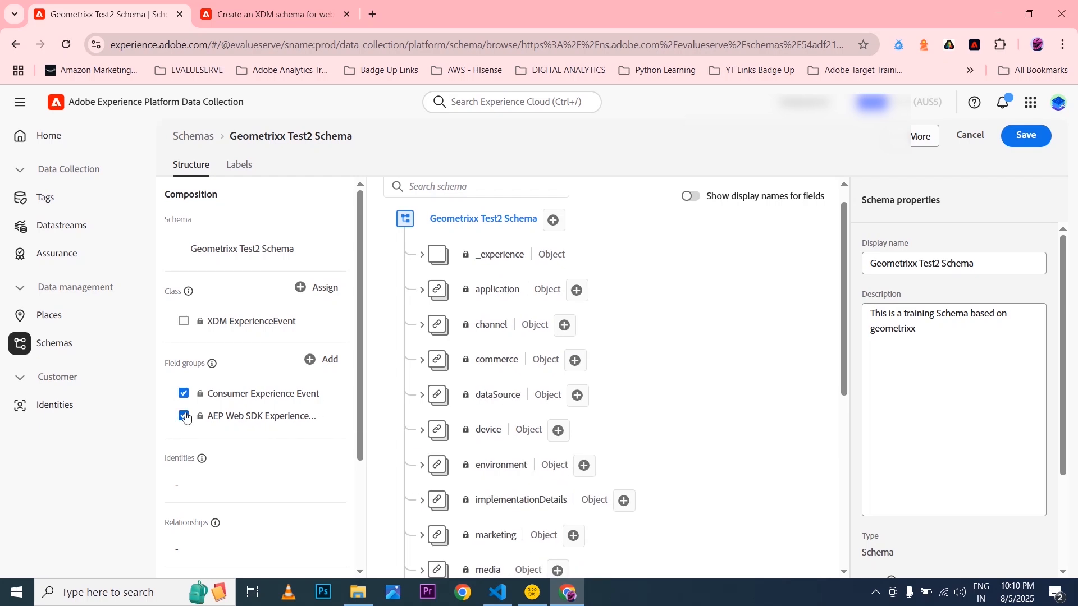
pyautogui.click(184, 416)
pyautogui.click(183, 393)
# Switch to the Experience League tutorial and read the paragraph on key-value pairs provided by both field groups, highlighting the key phrases
pyautogui.click(269, 14)
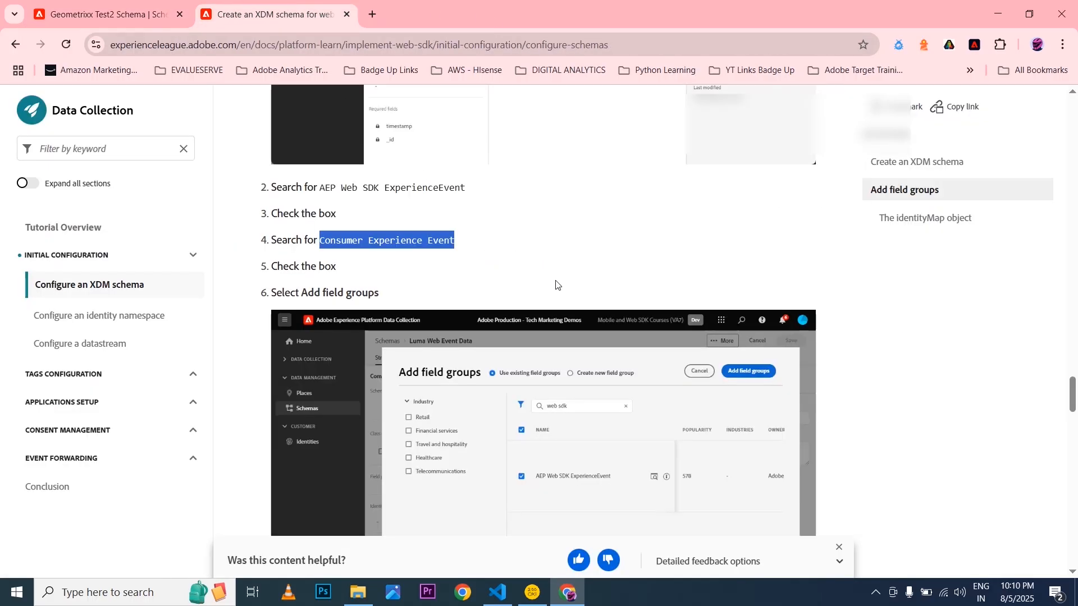
pyautogui.scroll(-5, 556, 285)
pyautogui.scroll(-4, 556, 285)
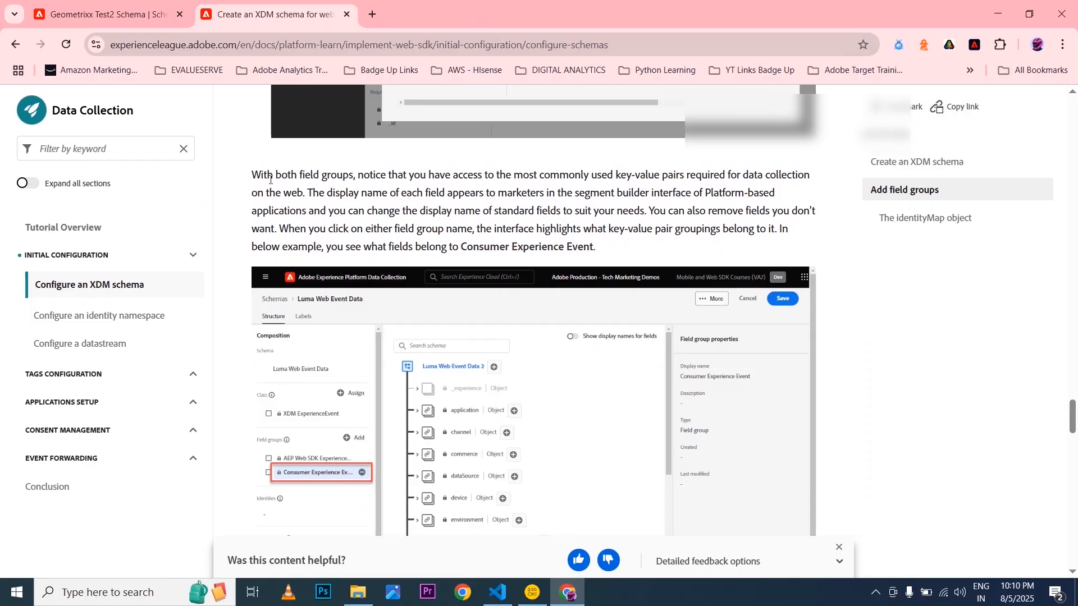
pyautogui.moveTo(253, 174); pyautogui.dragTo(817, 185)
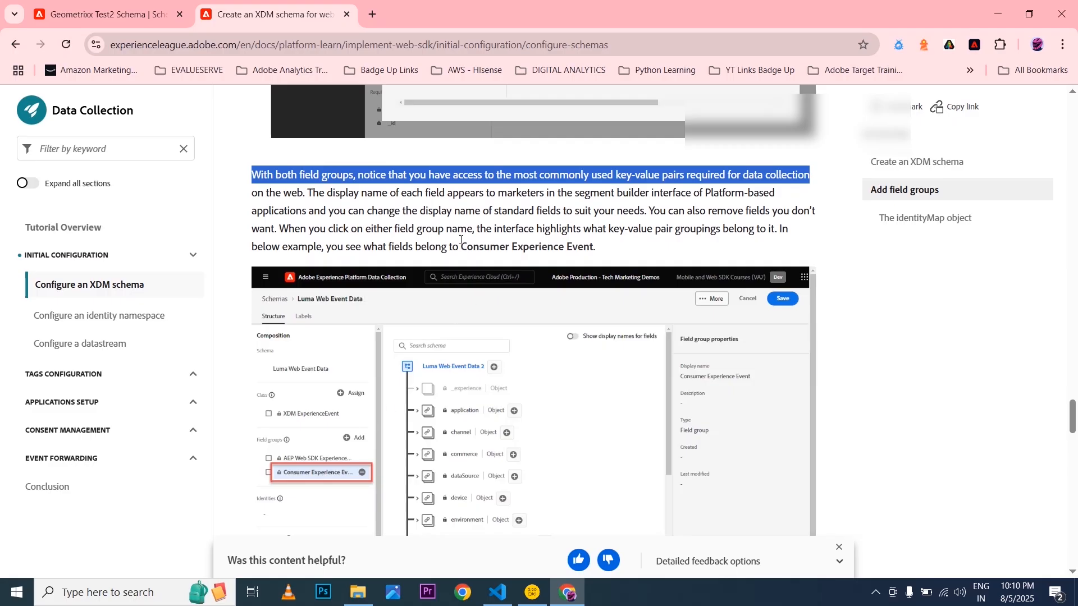
pyautogui.click(553, 234)
pyautogui.moveTo(605, 231); pyautogui.dragTo(776, 236)
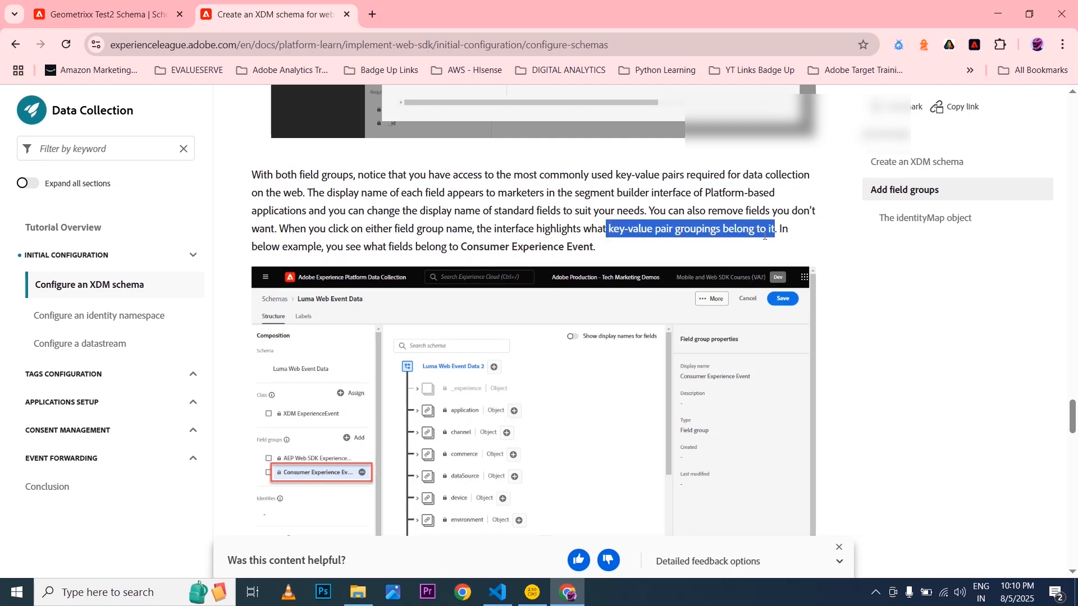
pyautogui.scroll(-4, 416, 437)
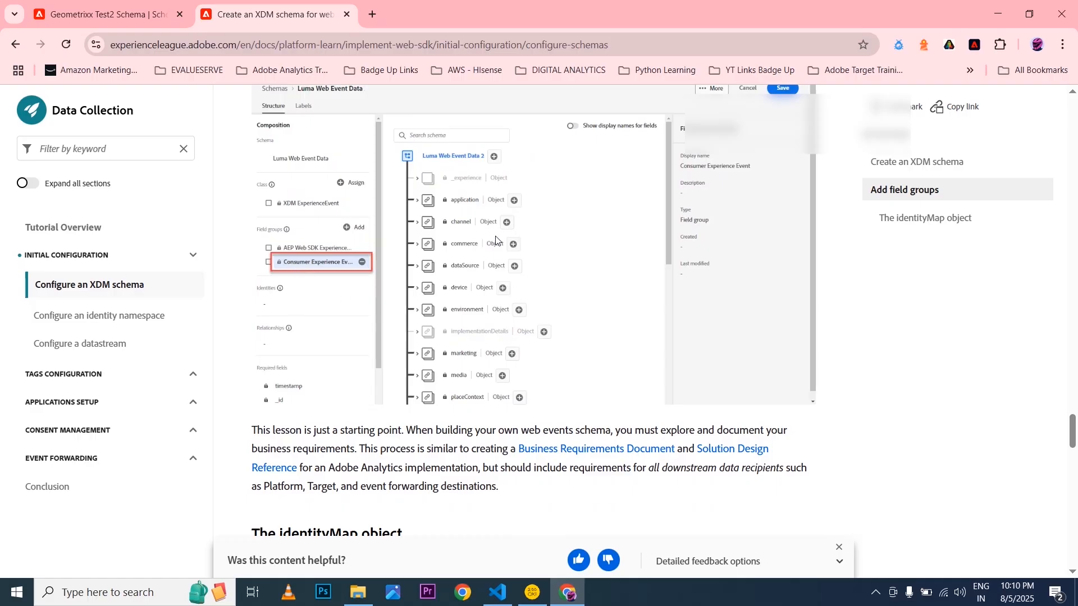
# Return to the schema editor and compare the AEP Web SDK ExperienceEvent fields with the full schema structure, leaving the field group filter cleared
pyautogui.click(127, 8)
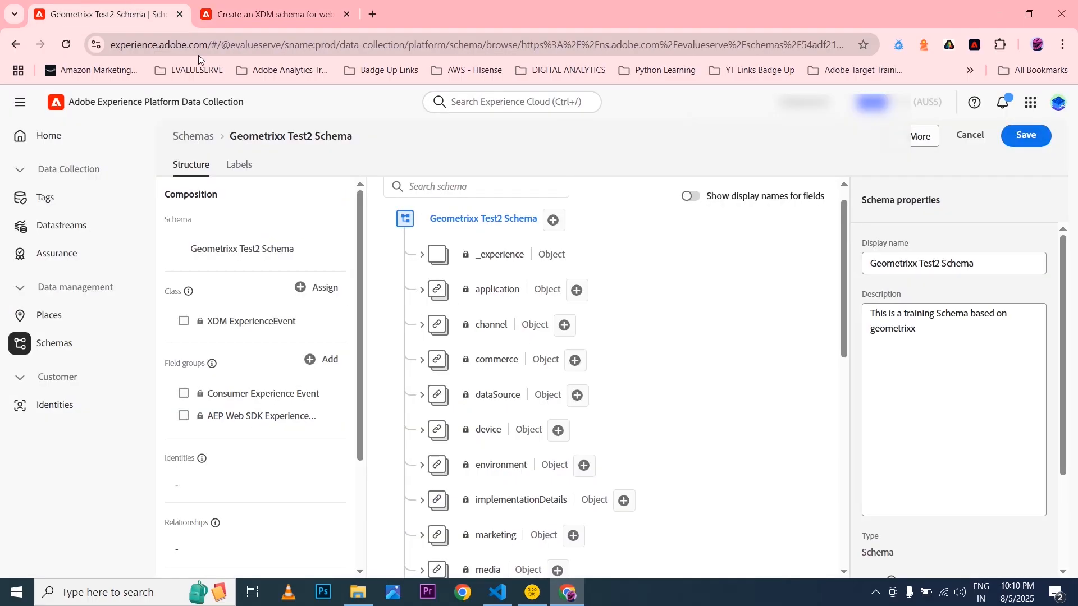
pyautogui.click(183, 418)
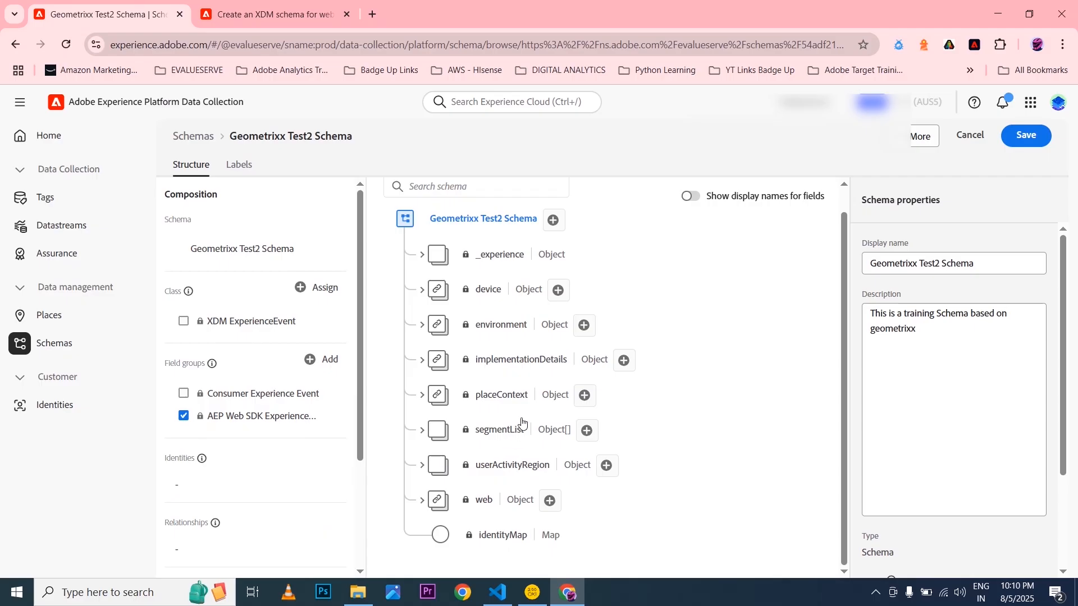
pyautogui.click(185, 418)
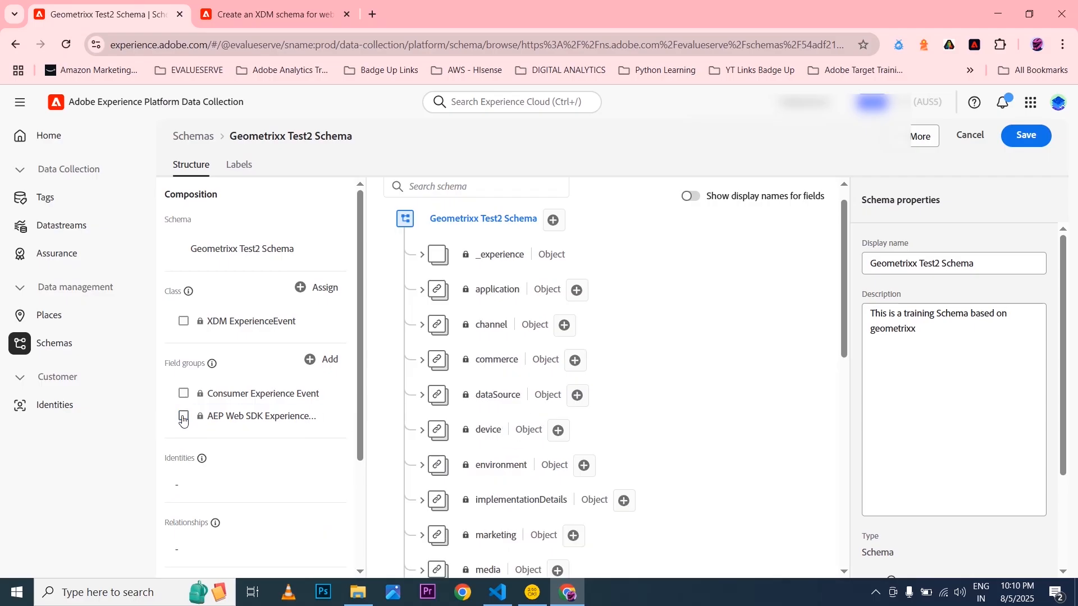
pyautogui.scroll(-9, 560, 375)
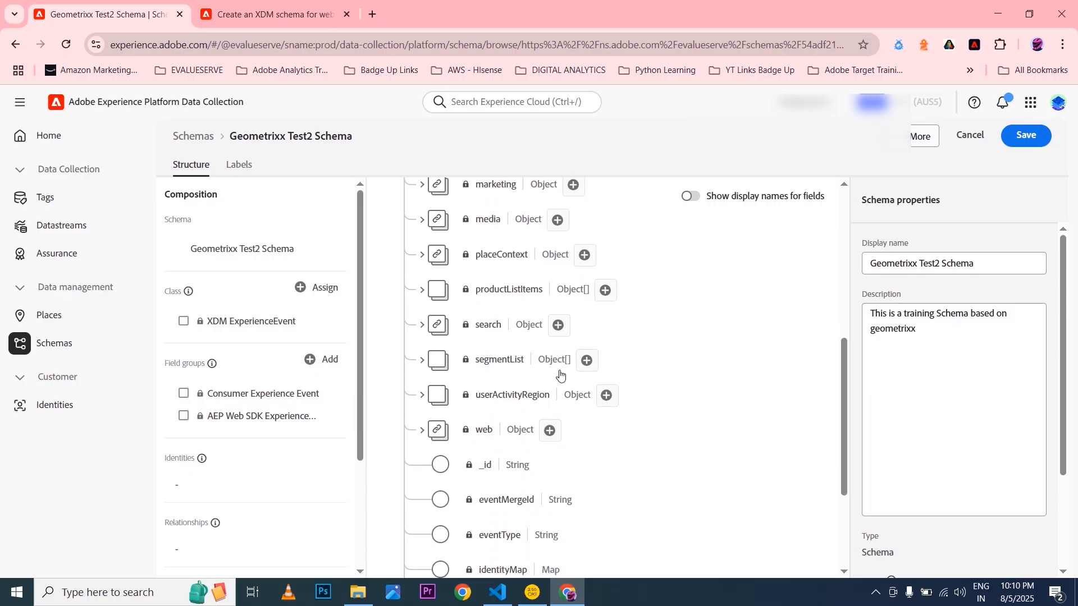
pyautogui.click(185, 417)
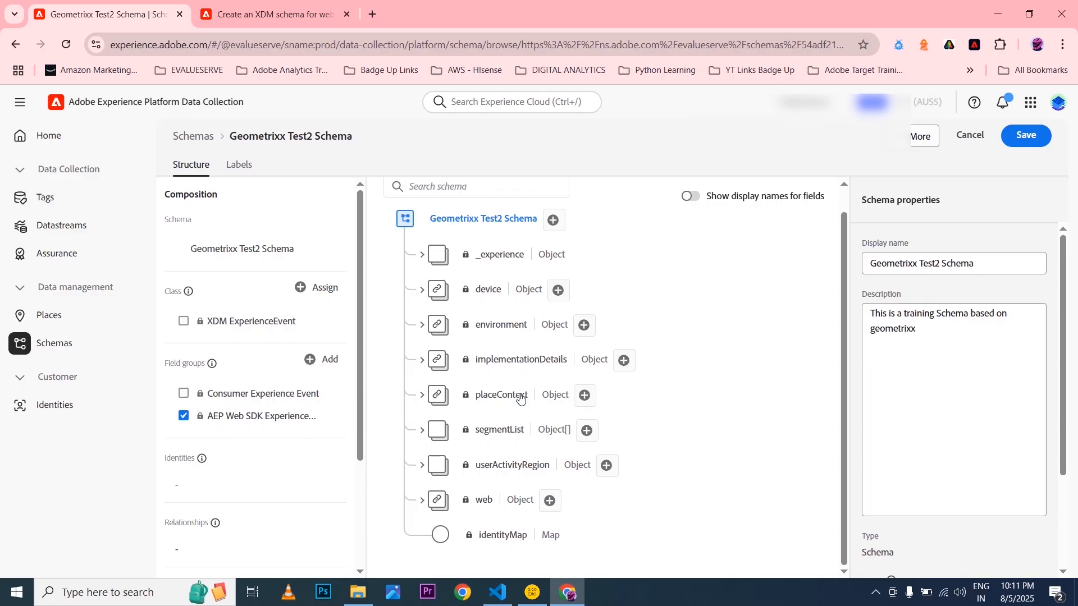
pyautogui.click(183, 416)
# Review the fields belonging to Consumer Experience Event down to segmentMembership, clear the filter, and switch back to the tutorial page
pyautogui.click(183, 394)
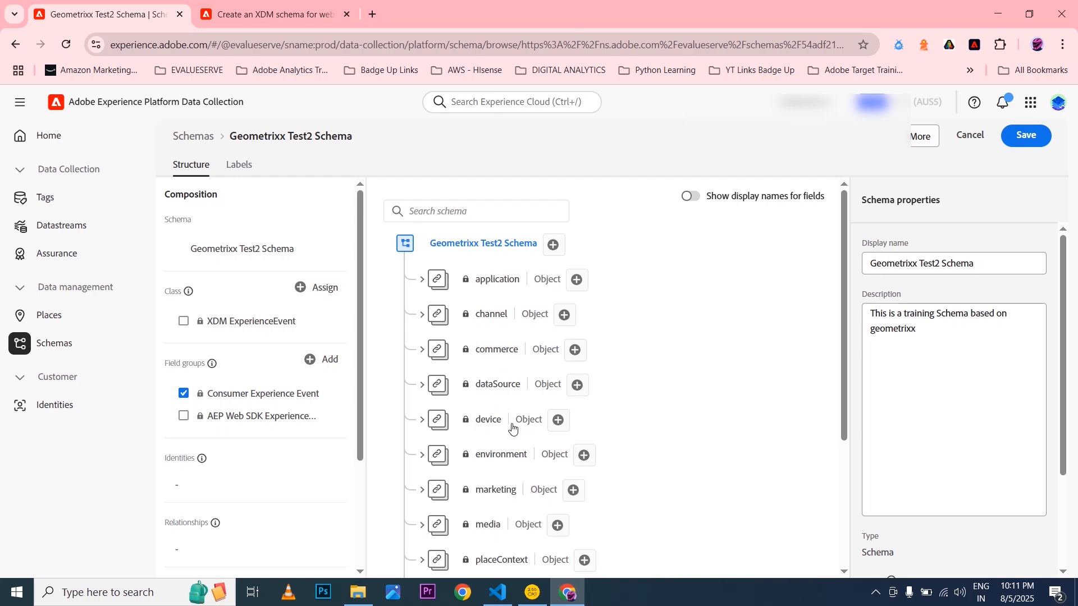
pyautogui.scroll(-4, 518, 455)
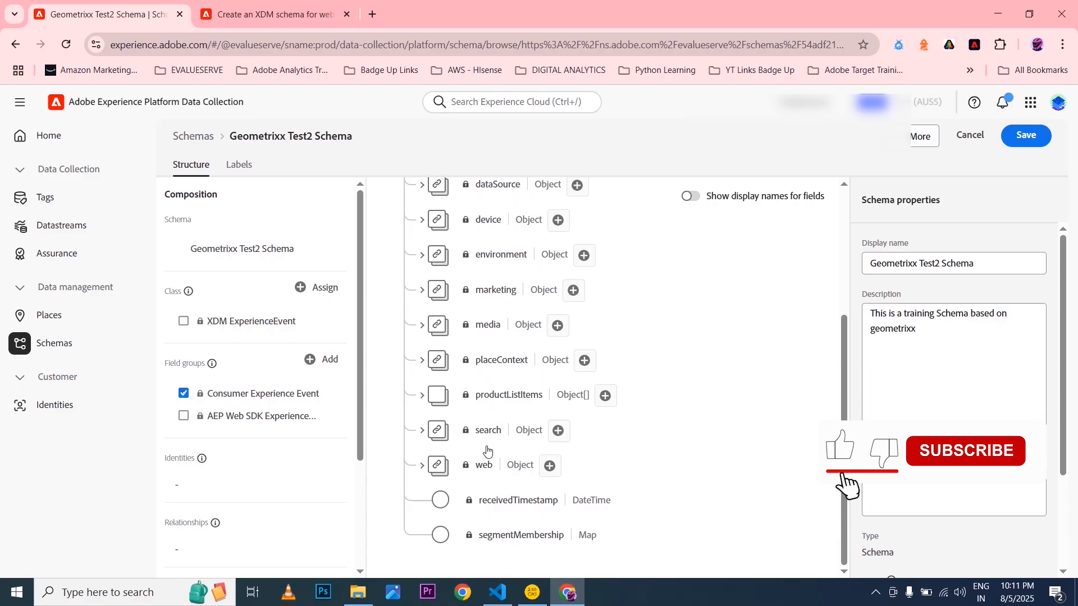
pyautogui.click(183, 393)
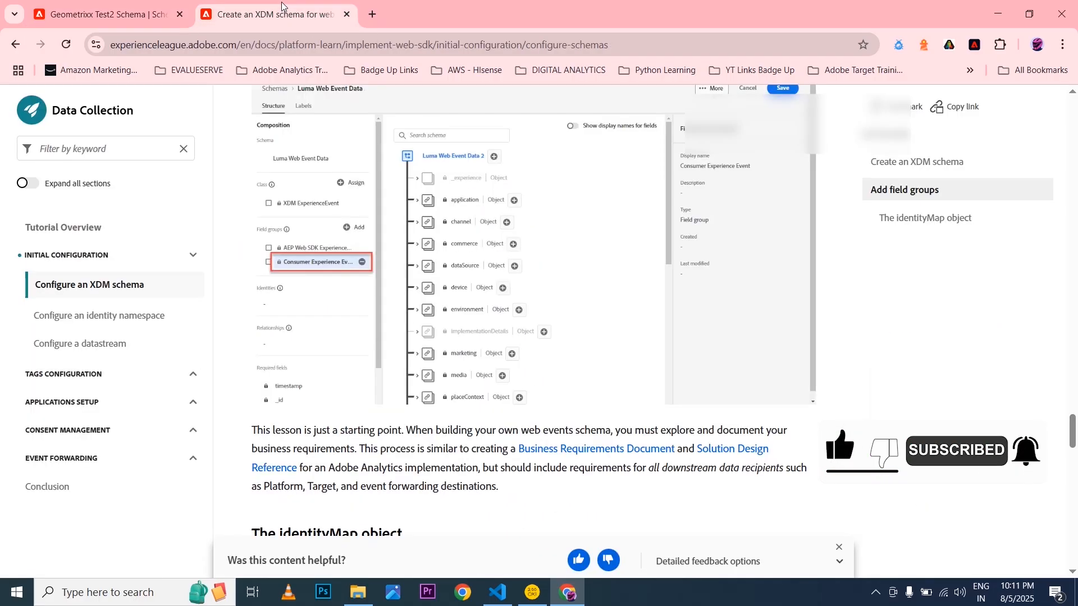
pyautogui.hotkey('ctrl', 'Tab')
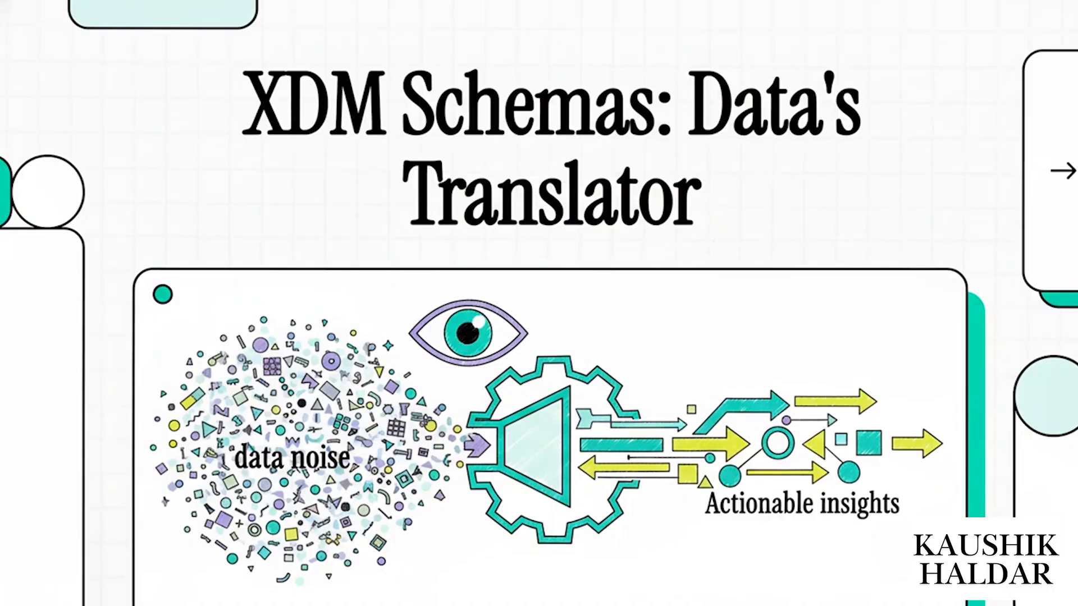